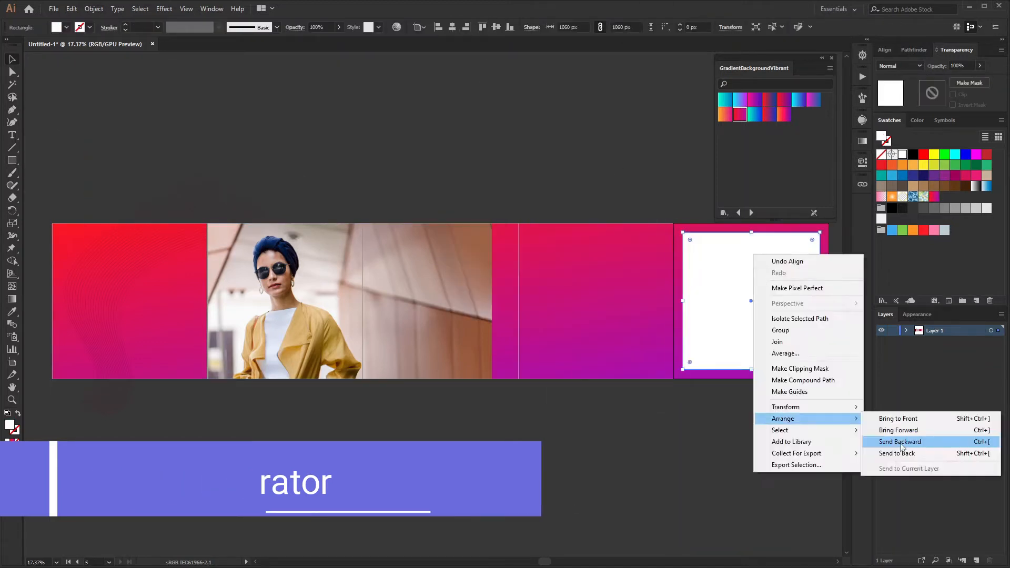
- Send the white 1060 px square on the last artboard backward one level
left_click(899, 442)
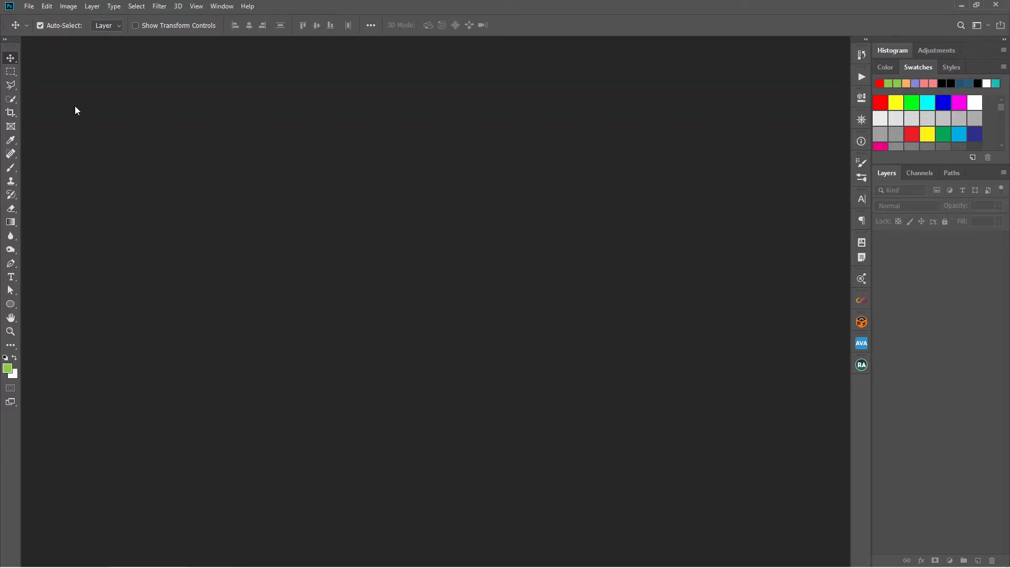
- Switch to Photoshop and create a 1200 × 1200 px document with artboards enabled, 150 pixels/inch resolution, RGB Color and a white background
left_click(29, 7)
left_click(34, 17)
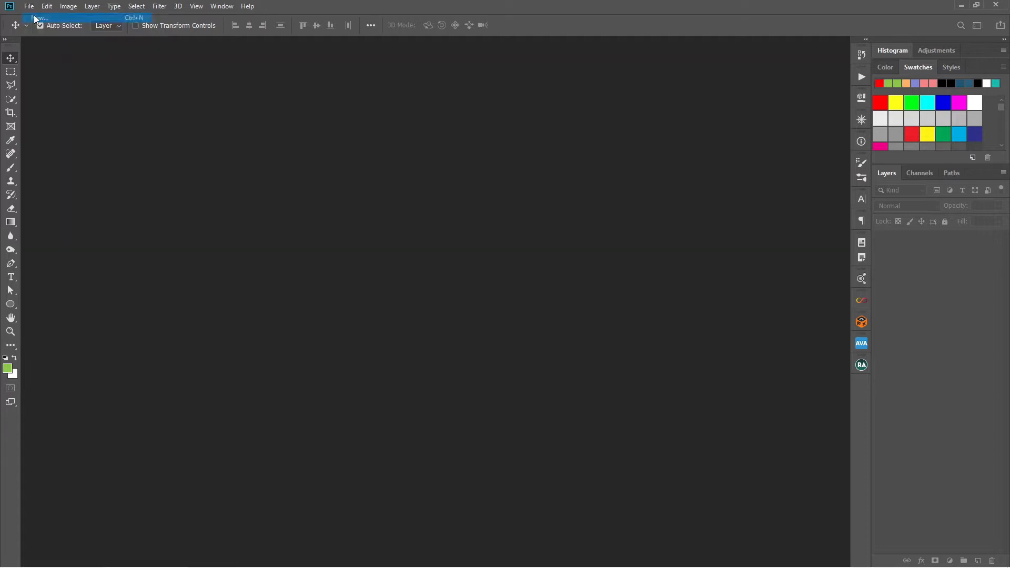
type("1200")
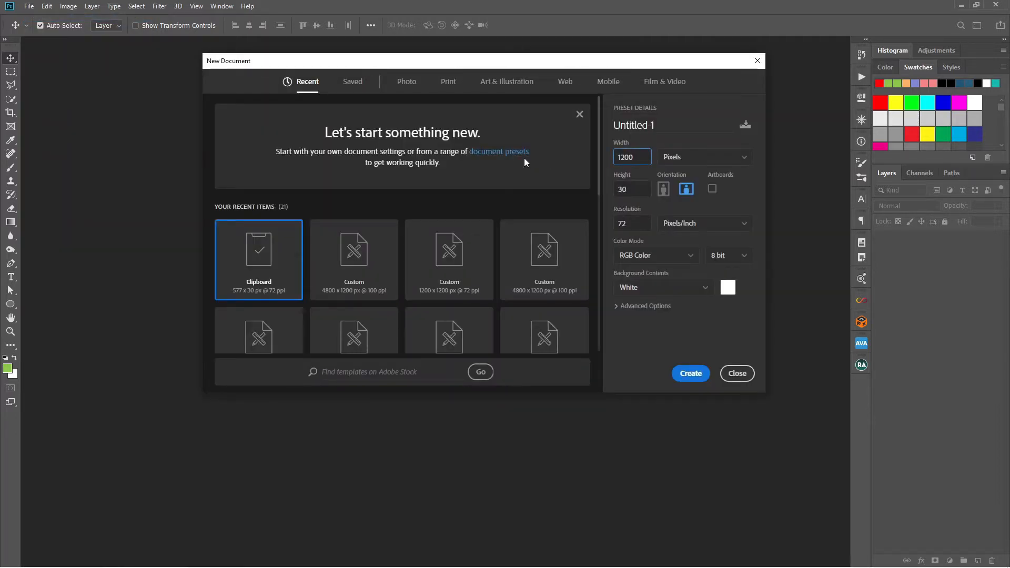
key("Tab")
type("1200")
left_click(712, 188)
left_click(639, 223)
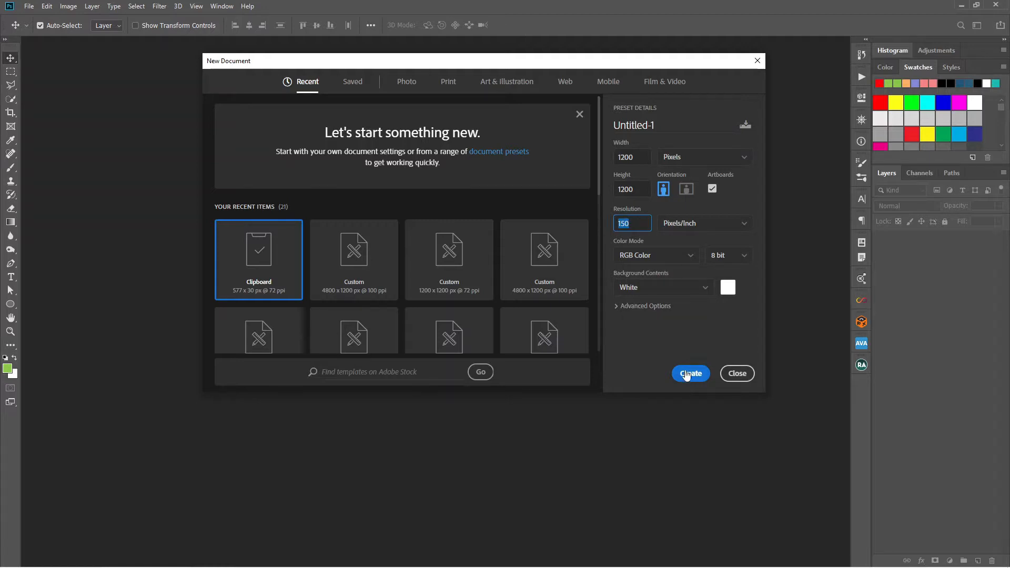
left_click(688, 373)
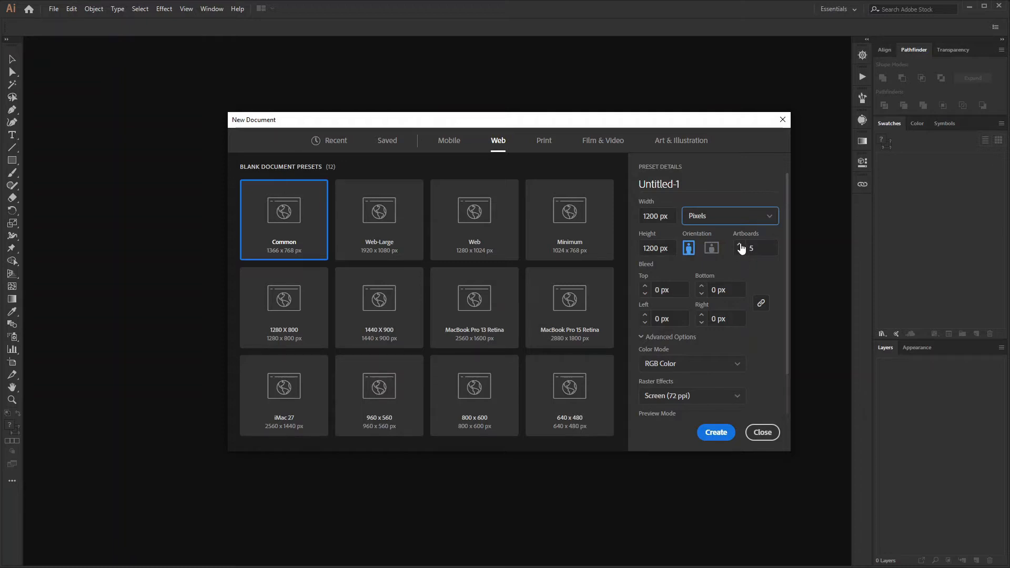
- Switch to Illustrator and create a 1200 × 1200 px RGB document with 5 artboards
left_click(731, 435)
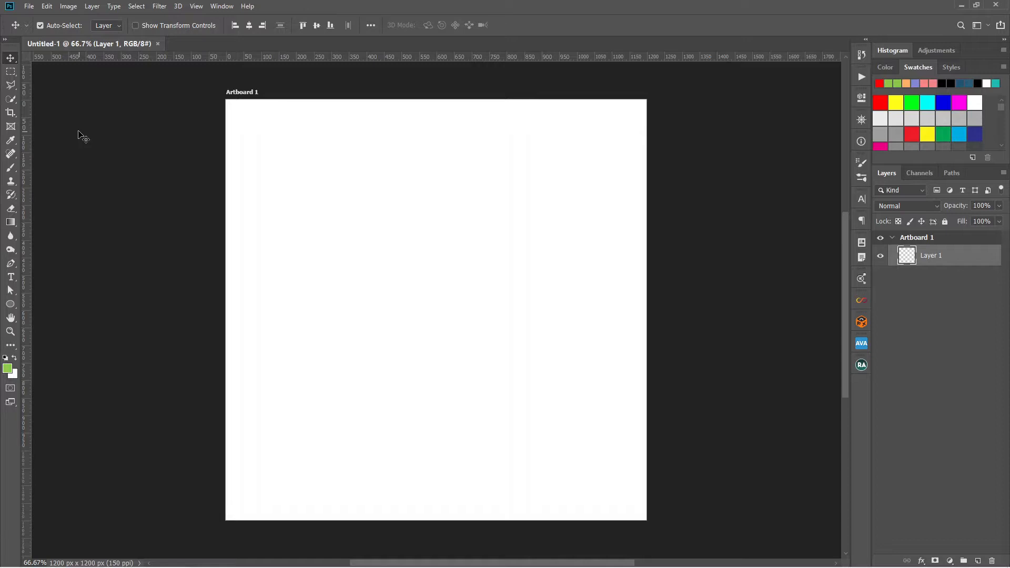
- Switch back to Photoshop and select Artboard 1 with the Artboard tool
right_click(13, 60)
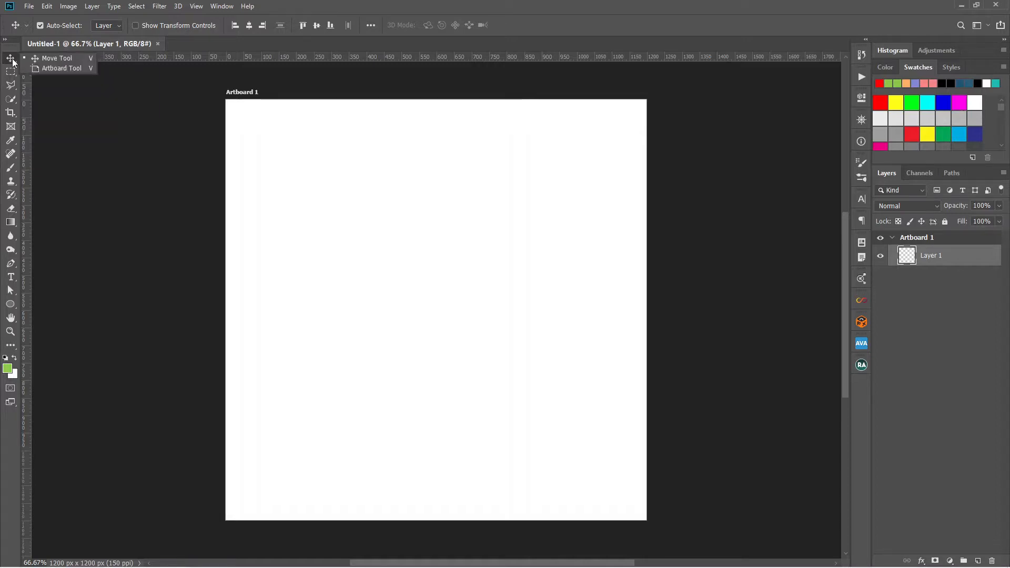
left_click(52, 68)
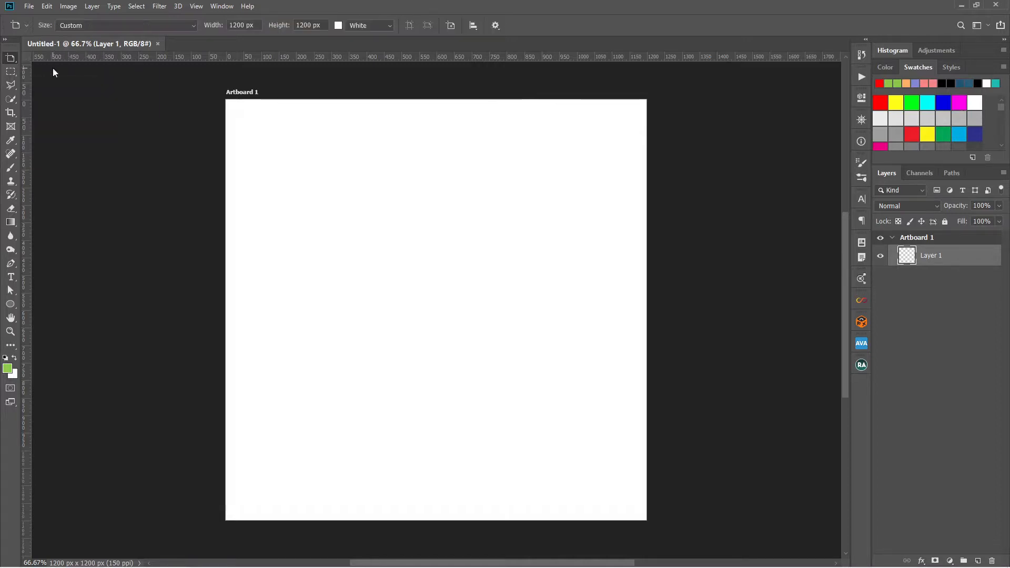
left_click(244, 93)
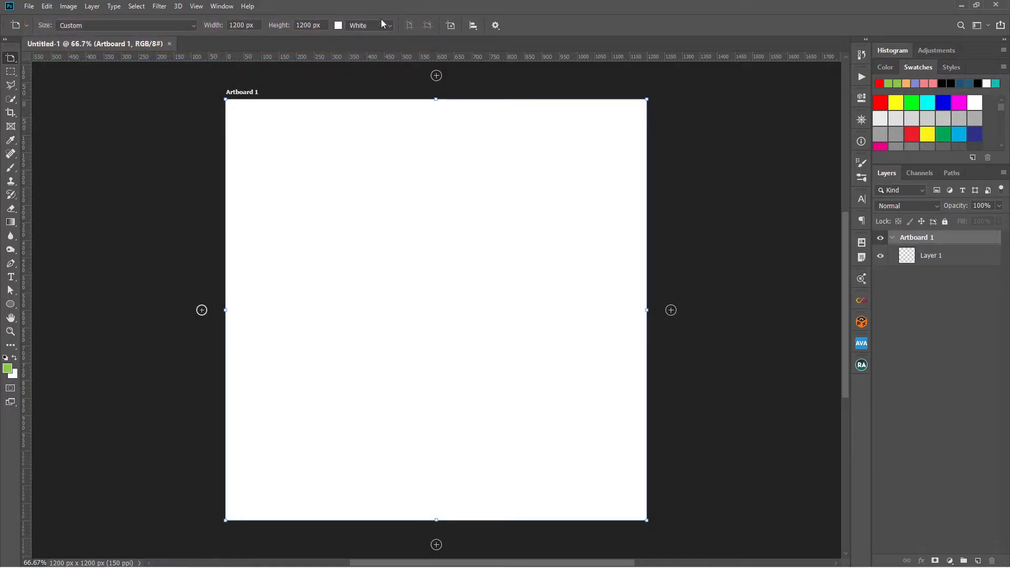
- Add a 600 × 600 px artboard to the right of Artboard 1 and another of the same size below it
left_click(671, 309)
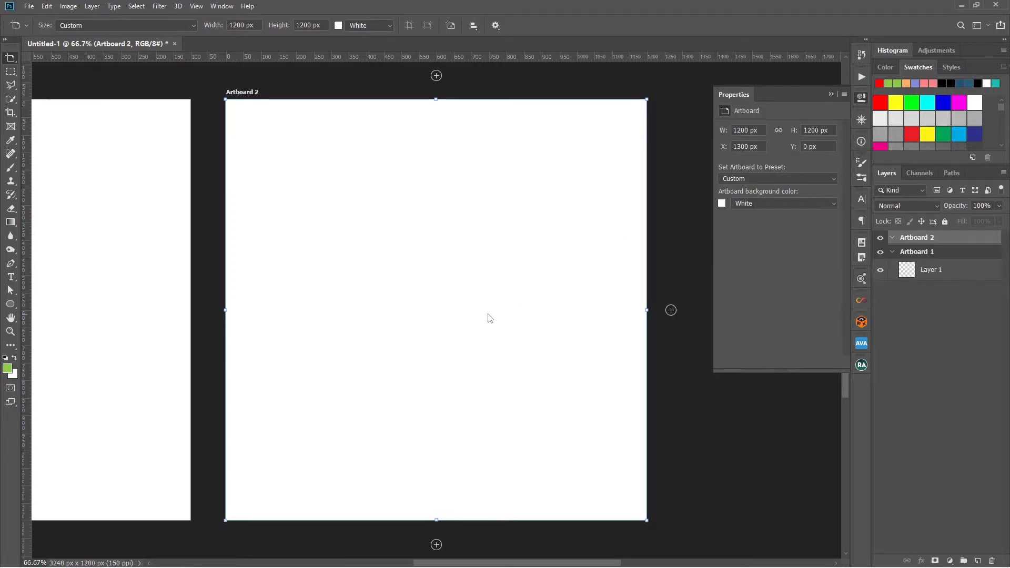
left_click(259, 26)
type("600")
key("Tab")
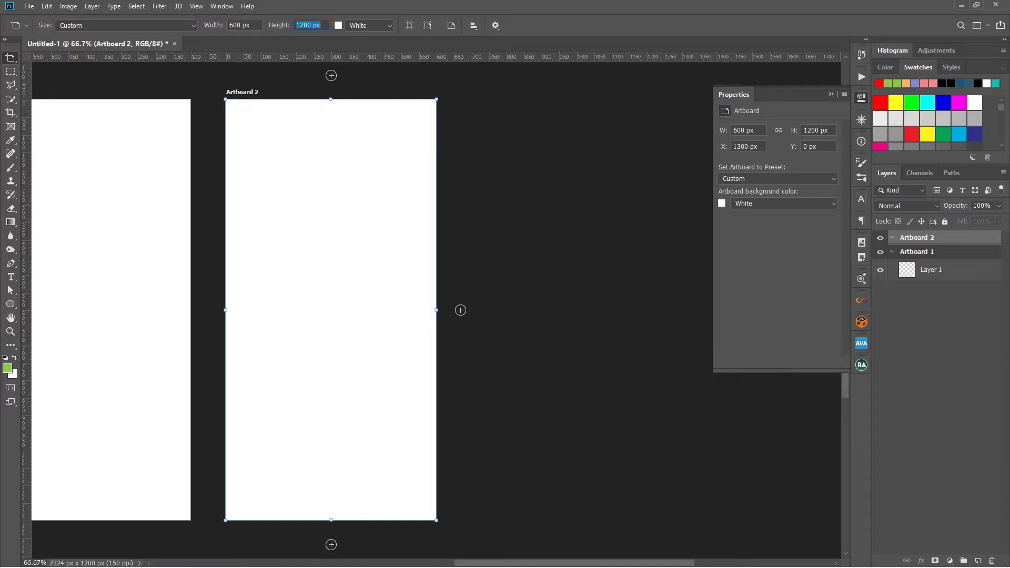
type("600")
key("Tab")
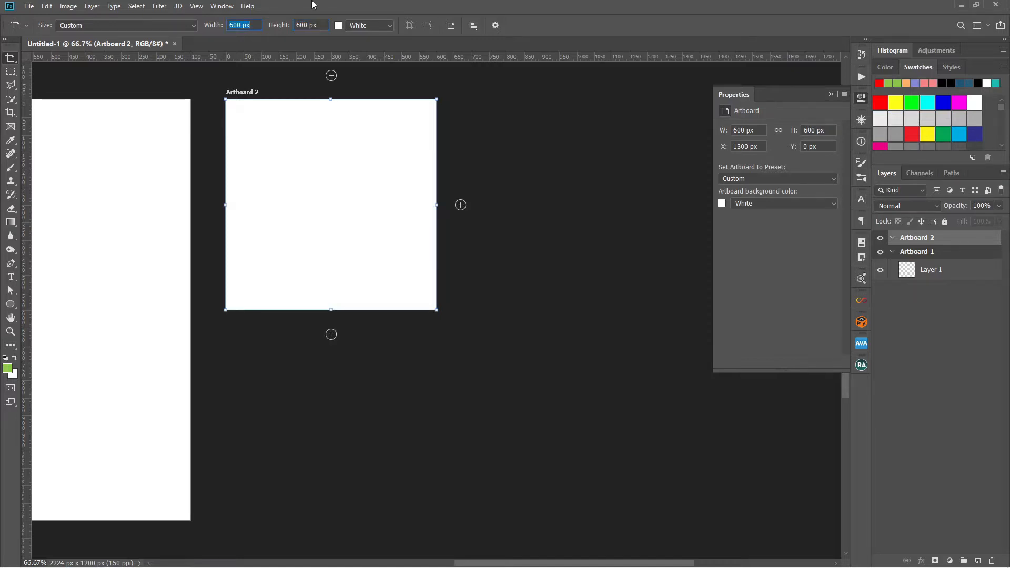
left_click(331, 334)
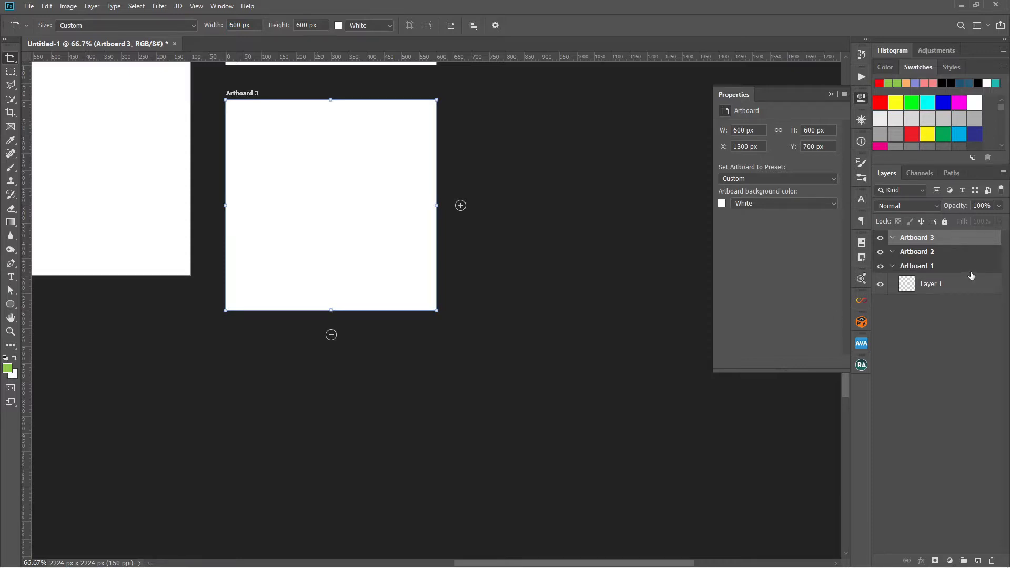
- Delete Artboard 2 and Artboard 3, keeping only Artboard 1
left_click(963, 255, "shift")
left_click_drag(964, 255, 992, 561)
scroll(462, 292, "up", 10)
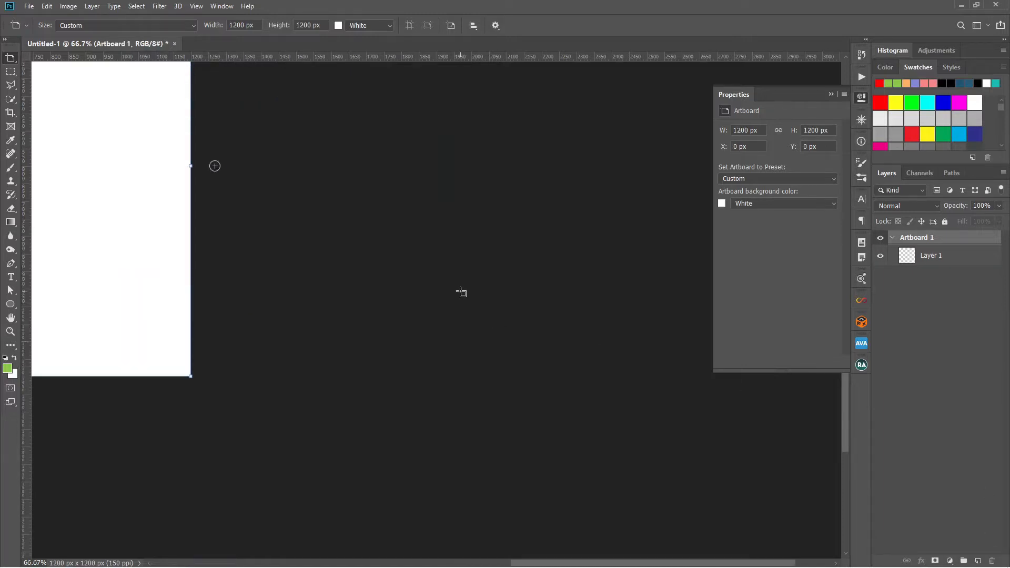
- Add three more 1200 × 1200 px artboards in a row to the right of Artboard 1
key("ctrl+0")
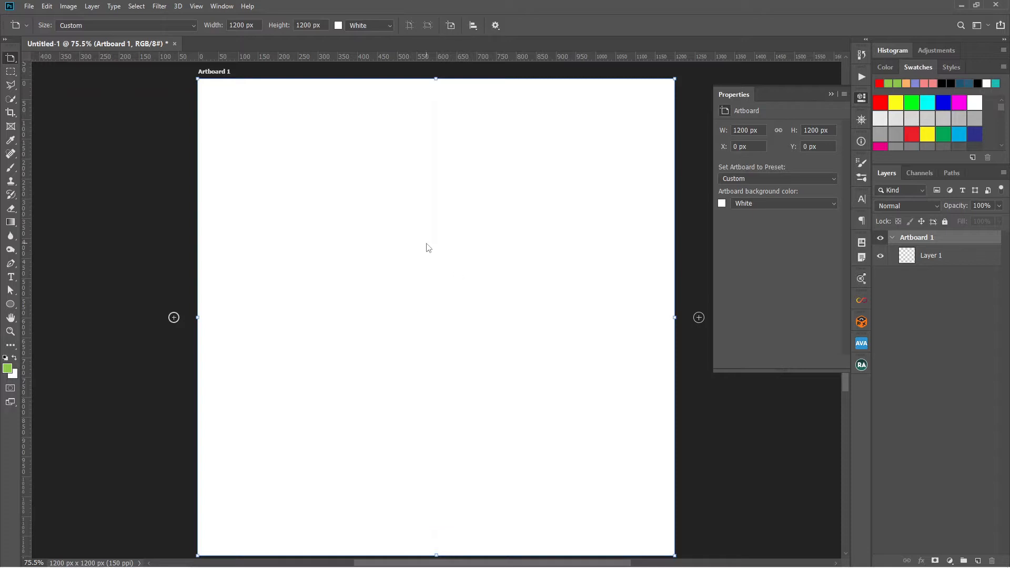
key("ctrl+minus")
key("ctrl+minus")
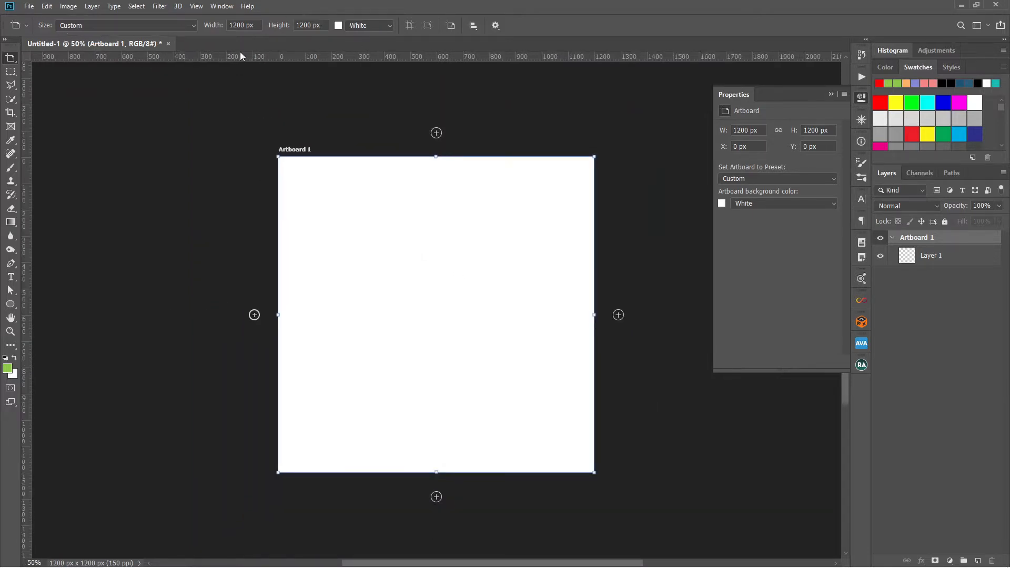
left_click(862, 100)
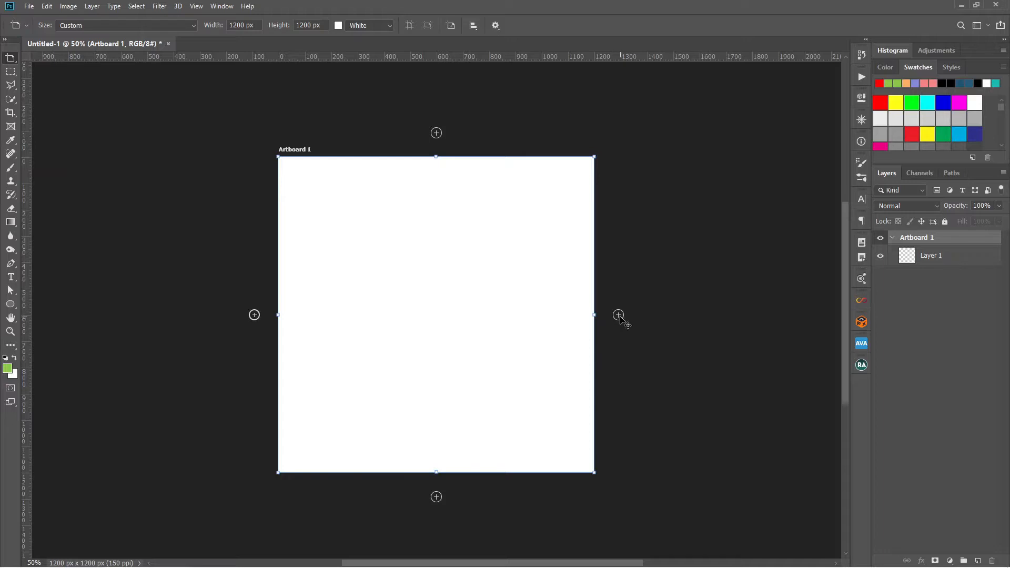
left_click(619, 315)
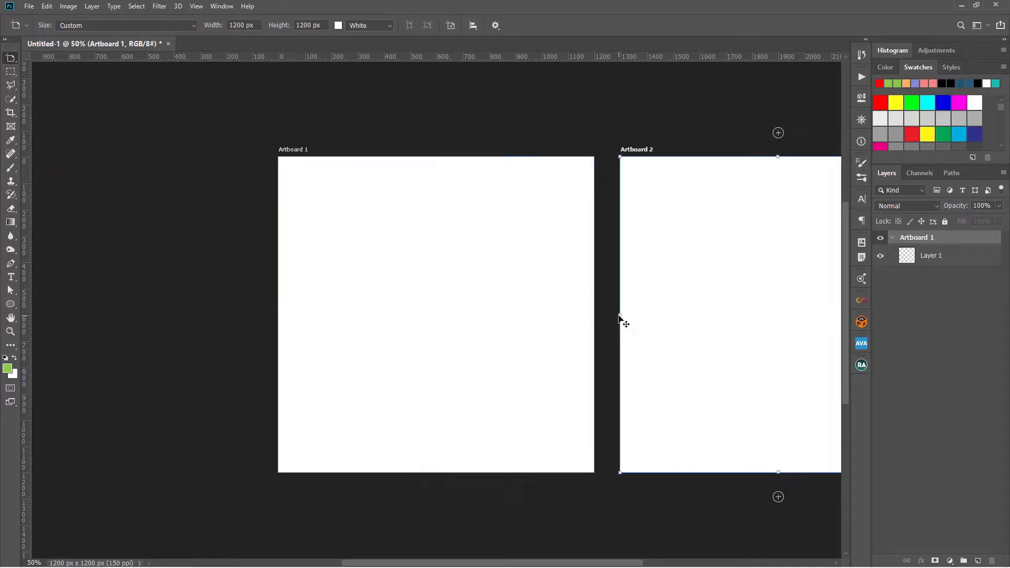
left_click(618, 316)
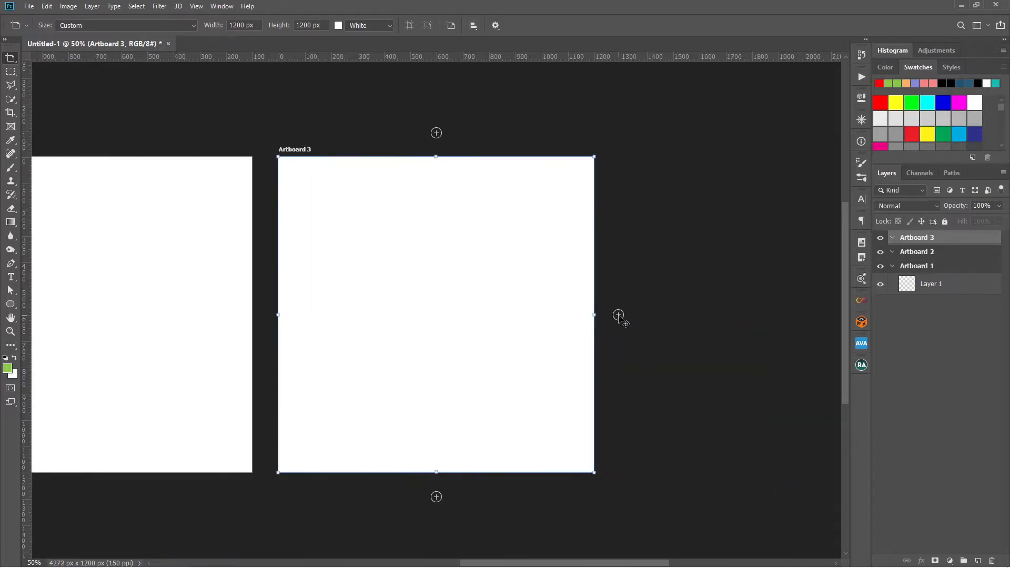
left_click(619, 315)
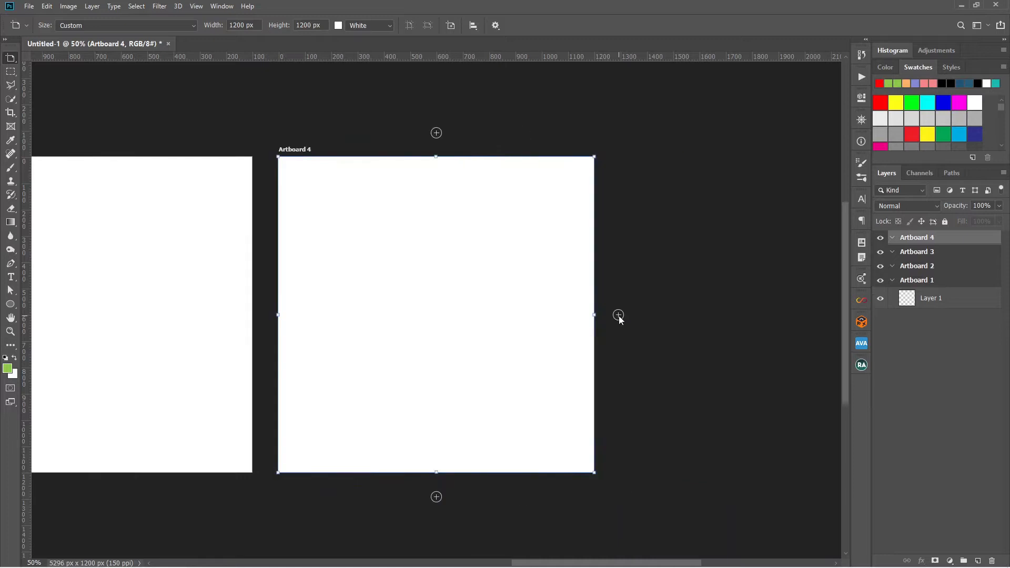
- Examine the four artboards one by one, from Artboard 1 to Artboard 4
left_click(935, 282)
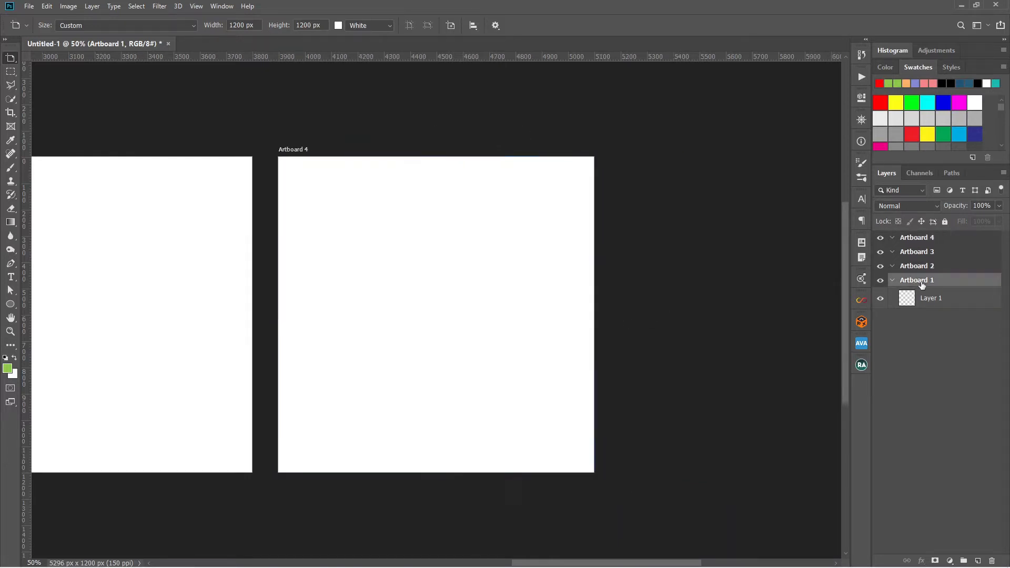
left_click(944, 269)
left_click(941, 253)
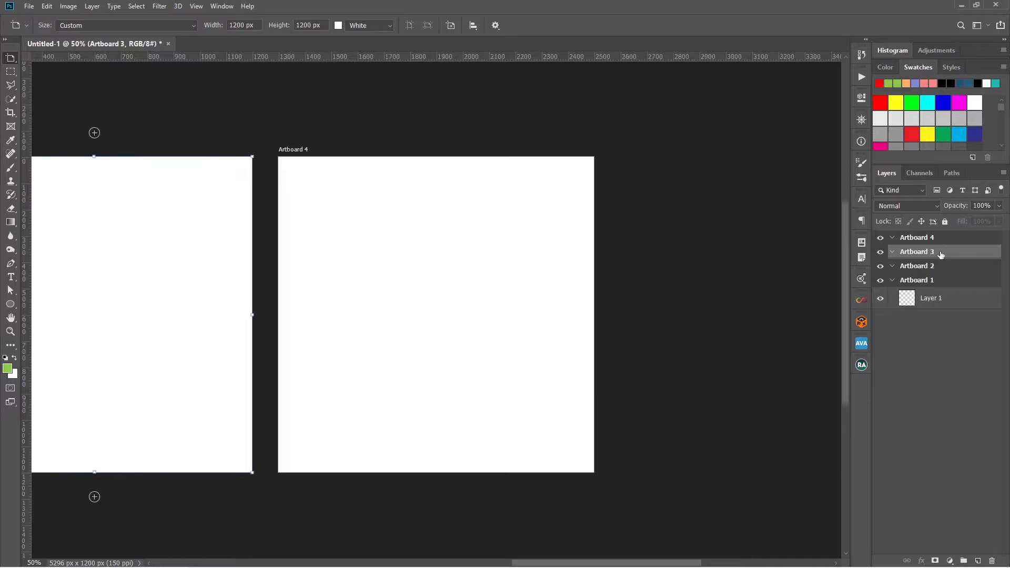
left_click(944, 242)
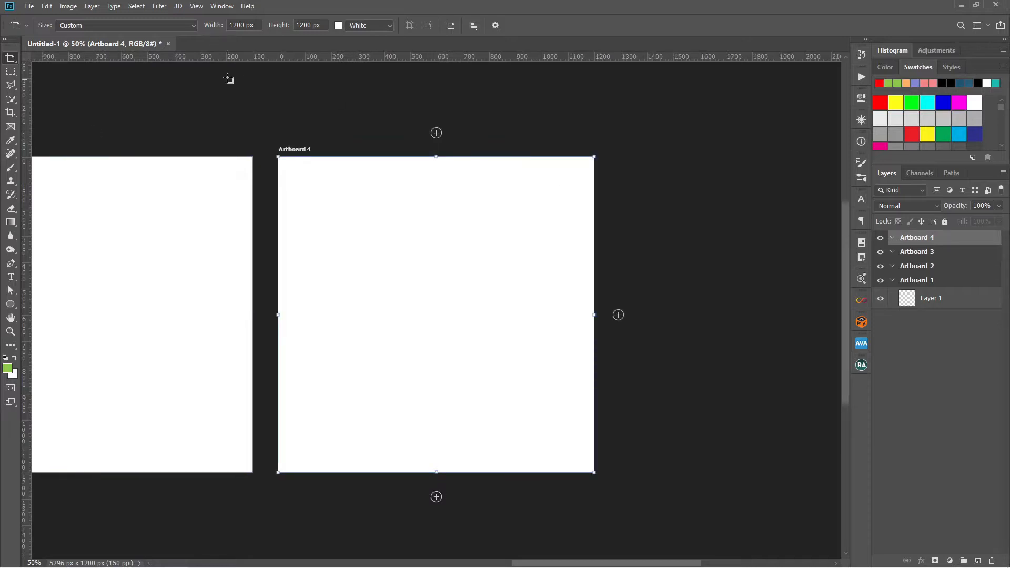
- Move Artboards 2, 3 and 4 leftward with the Artboard tool so all four artboards touch edge to edge without gaps
left_click(196, 7)
left_click(222, 103)
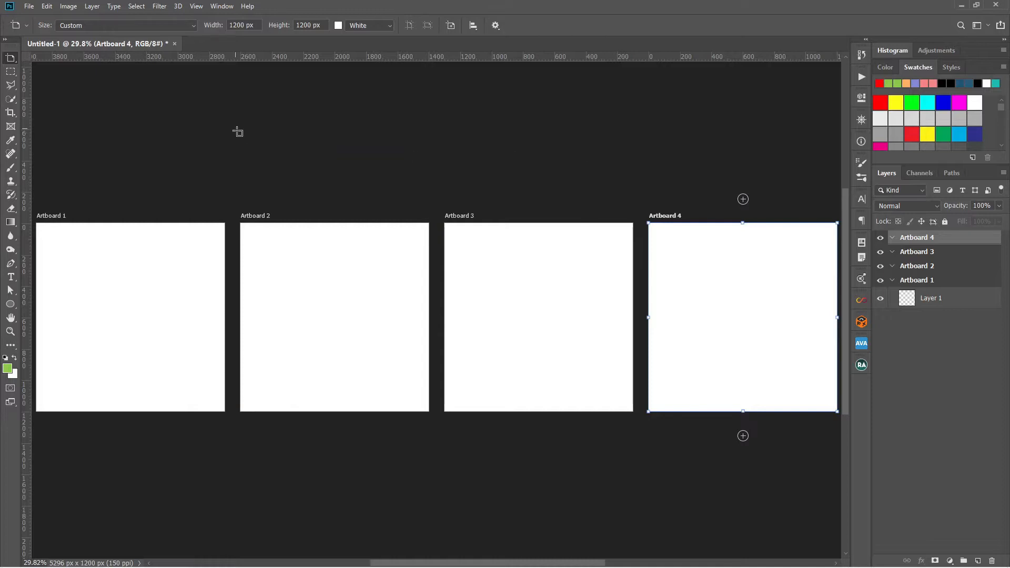
right_click(15, 60)
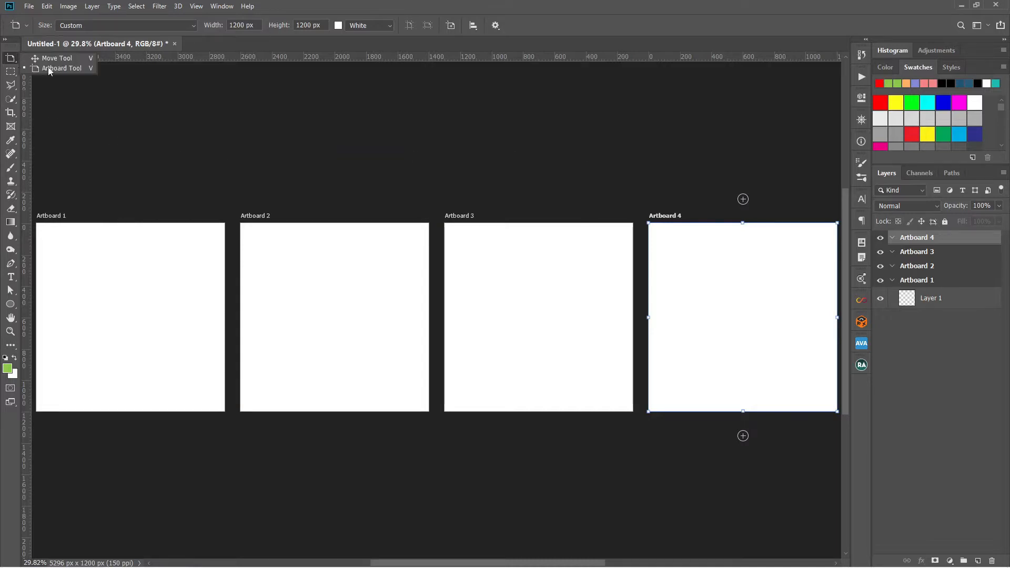
left_click(556, 30)
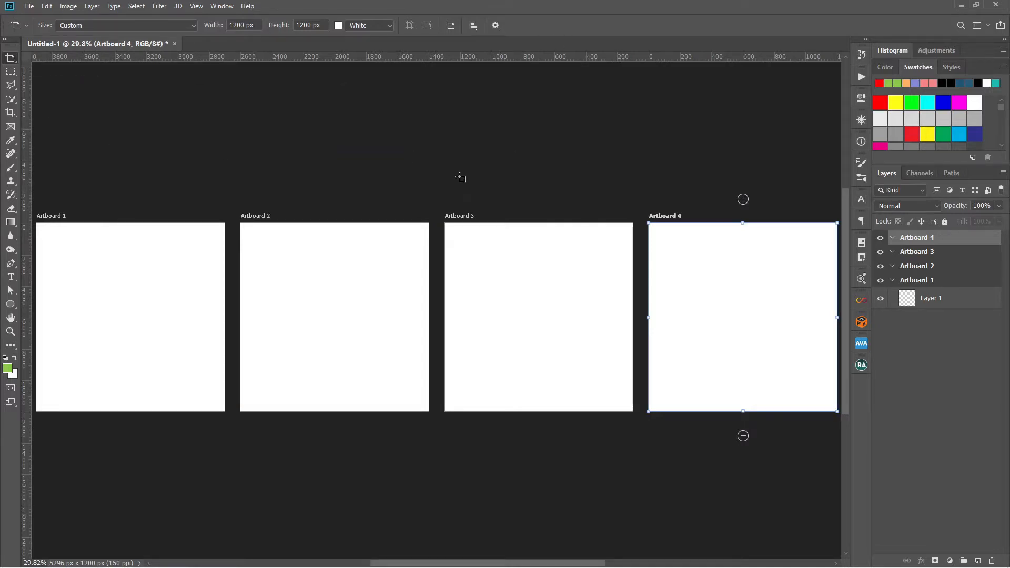
left_click(258, 216)
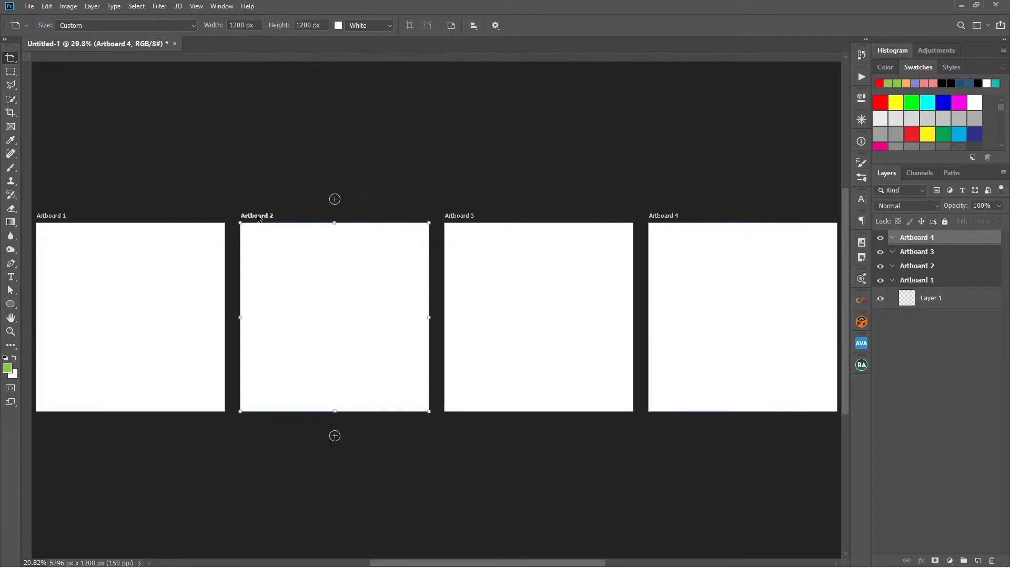
left_click_drag(257, 218, 243, 220)
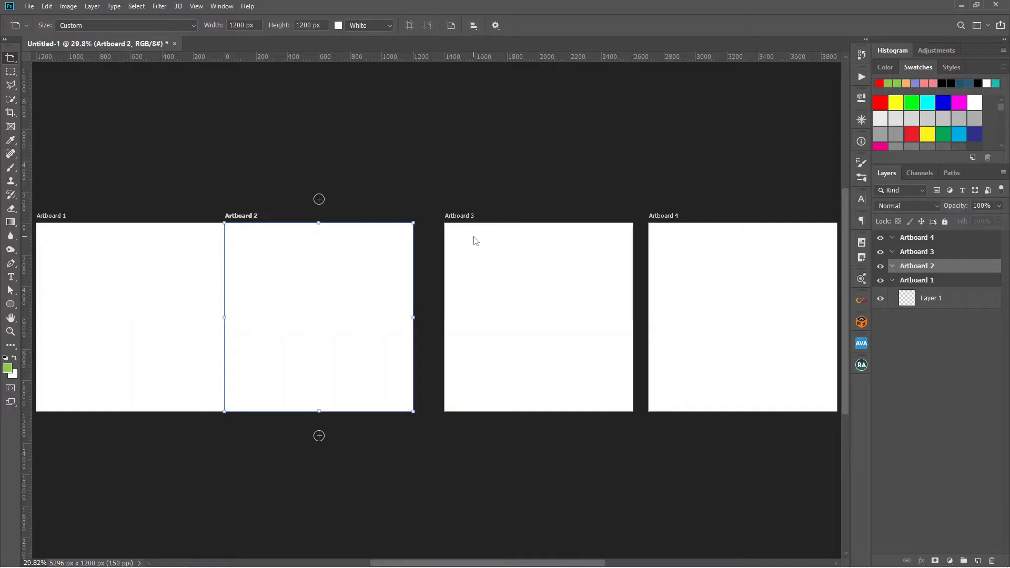
left_click_drag(459, 216, 429, 217)
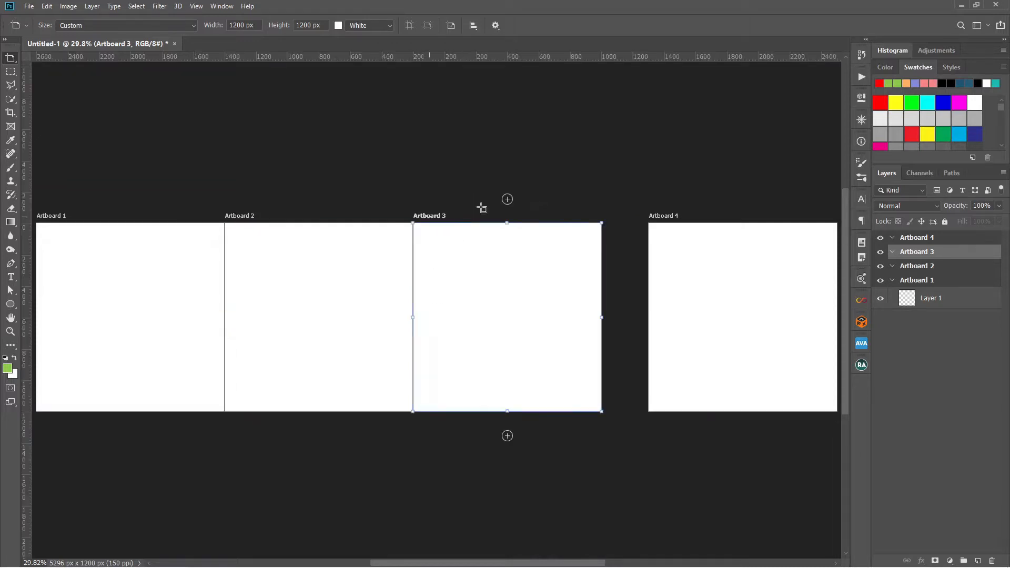
left_click_drag(669, 219, 624, 220)
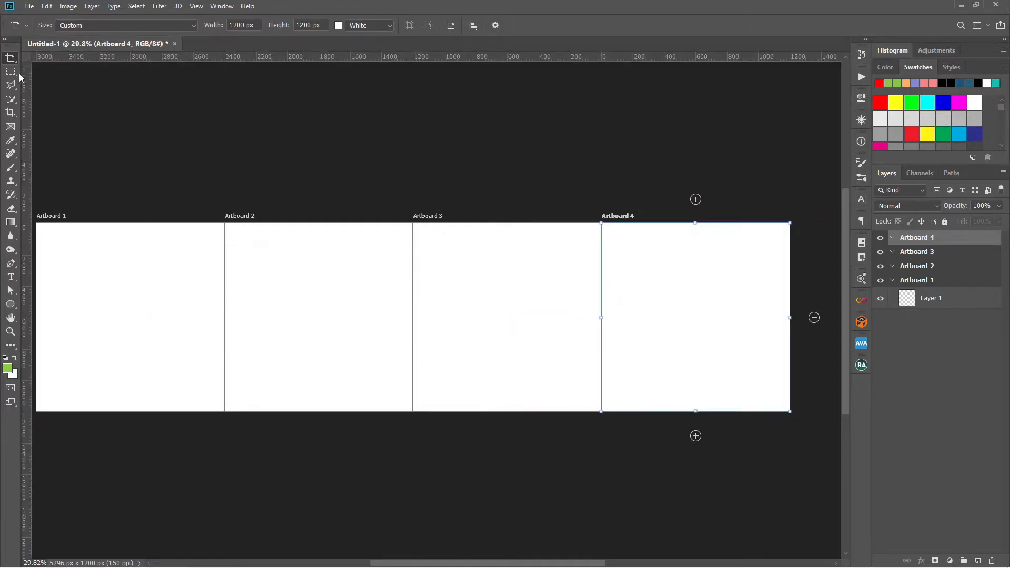
- Change from the Artboard tool to the Move tool and fit the row of artboards in the view
right_click(11, 59)
left_click(63, 60)
scroll(505, 171, "up", 1)
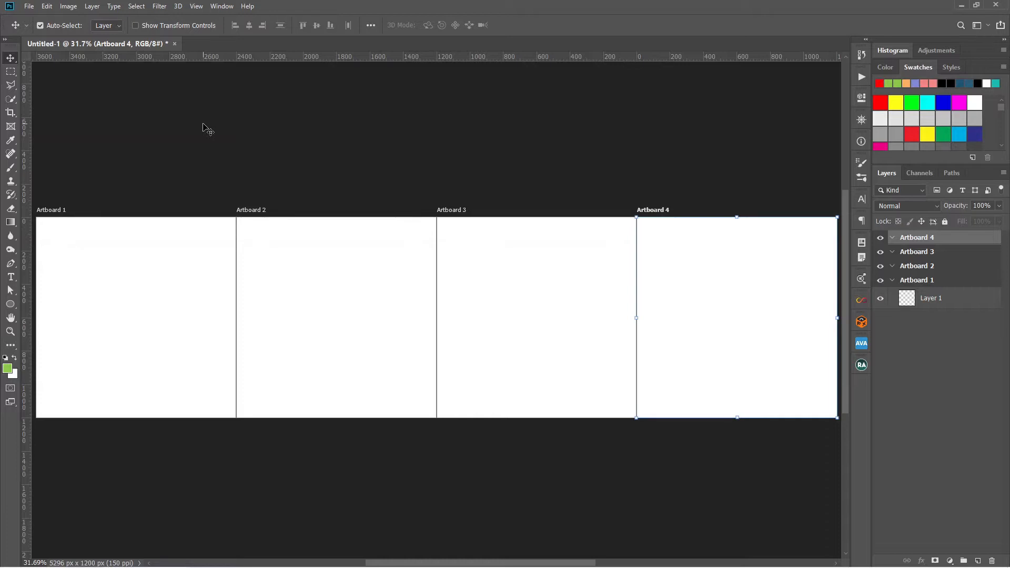
- In Illustrator, use Smart Guides to fit the gradient rectangle to the five artboards at 6000 × 1200 px and slant its gradient diagonally
left_click(187, 9)
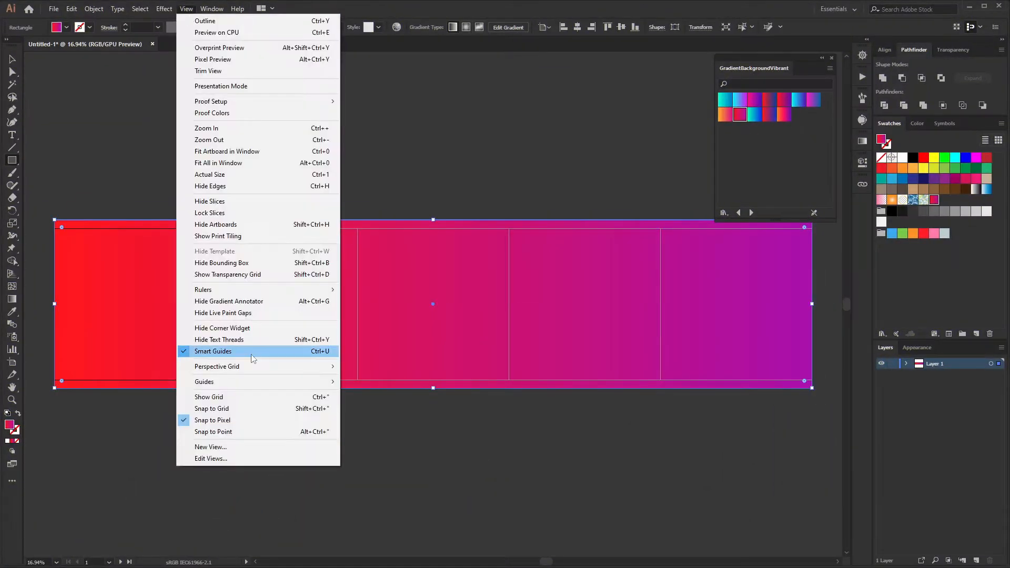
left_click(252, 352)
left_click_drag(433, 219, 433, 228)
left_click_drag(433, 388, 433, 380)
left_click(12, 298)
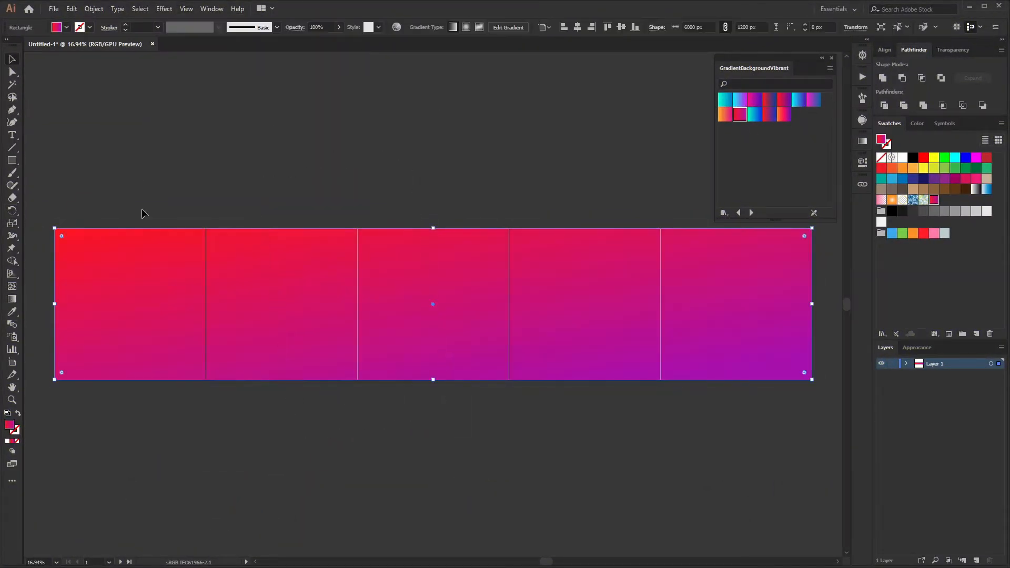
- Draw two S-shaped curves side by side across the first artboard and blend them into a band of flowing lines
key("ctrl+shift+a")
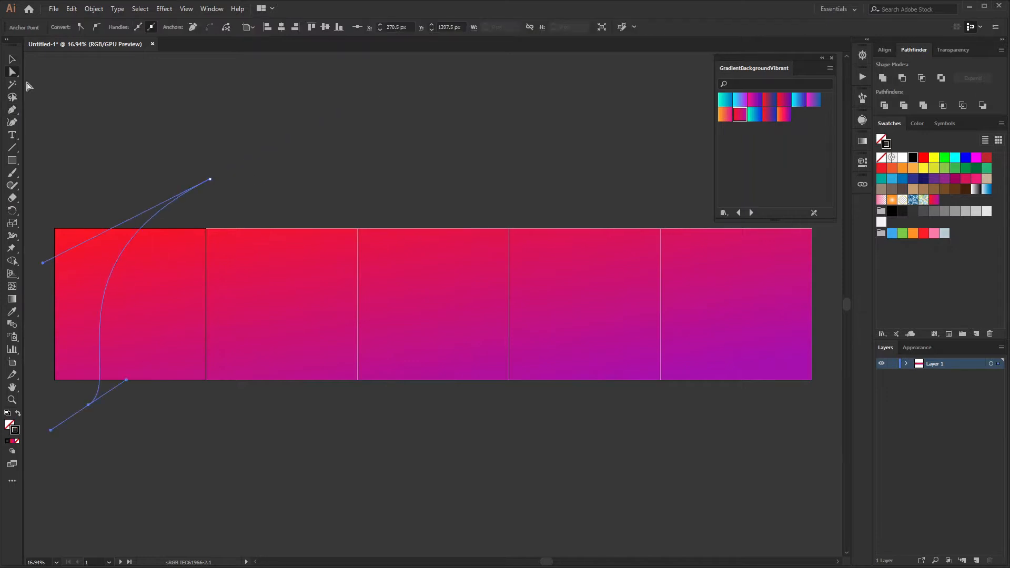
key("ctrl+equal")
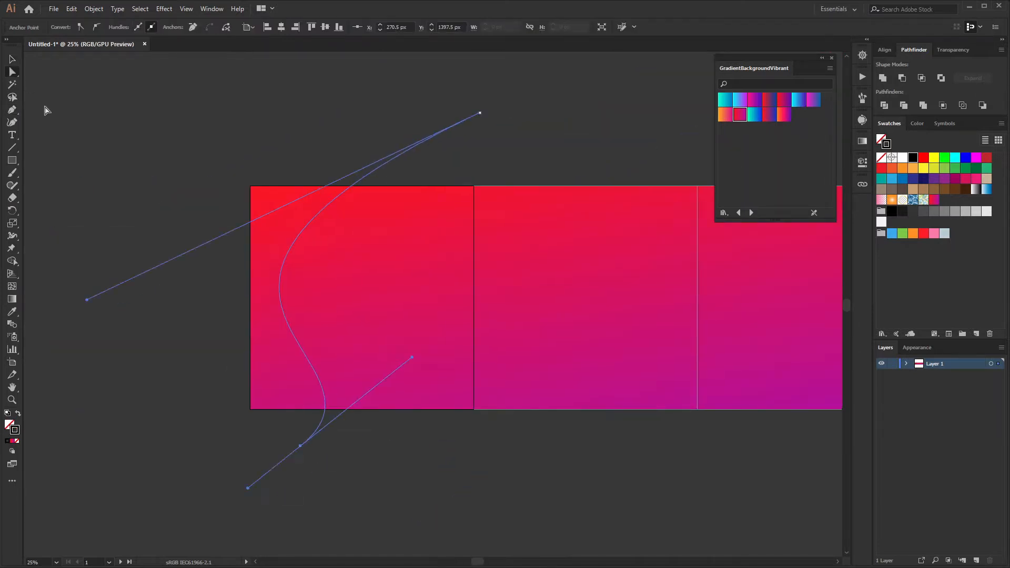
key("v")
left_click_drag(384, 170, 478, 170)
left_click_drag(574, 101, 471, 110)
left_click(470, 109, "shift")
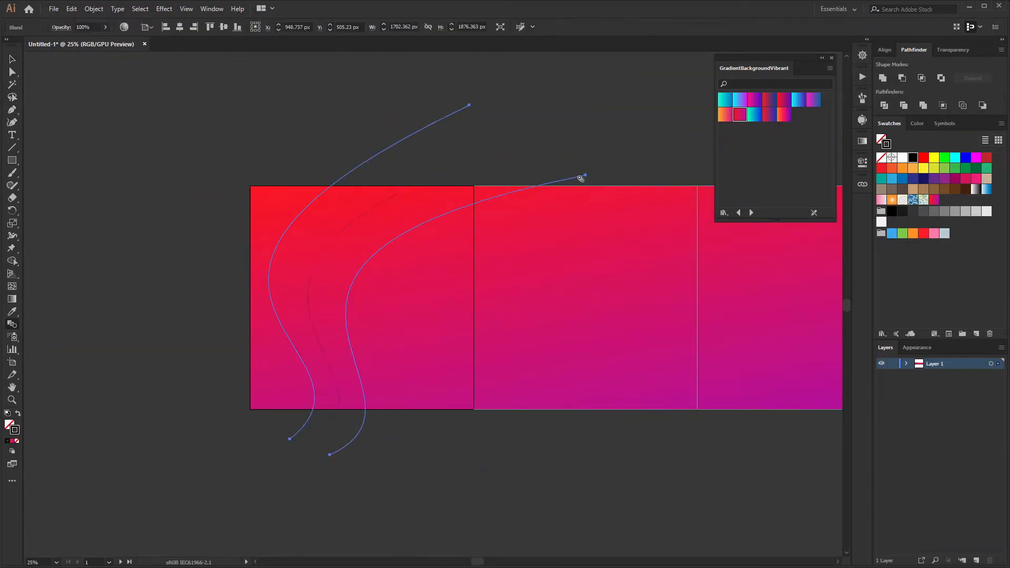
left_click(94, 9)
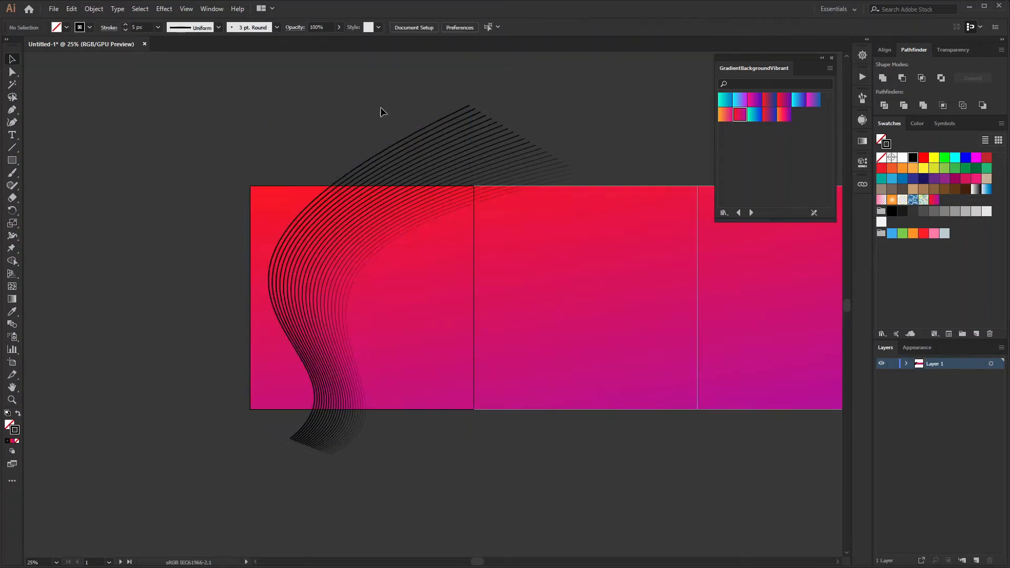
- Expand the blended lines and give them a crimson stroke with the Multiply blending mode
left_click(94, 9)
left_click(108, 138)
key("Return")
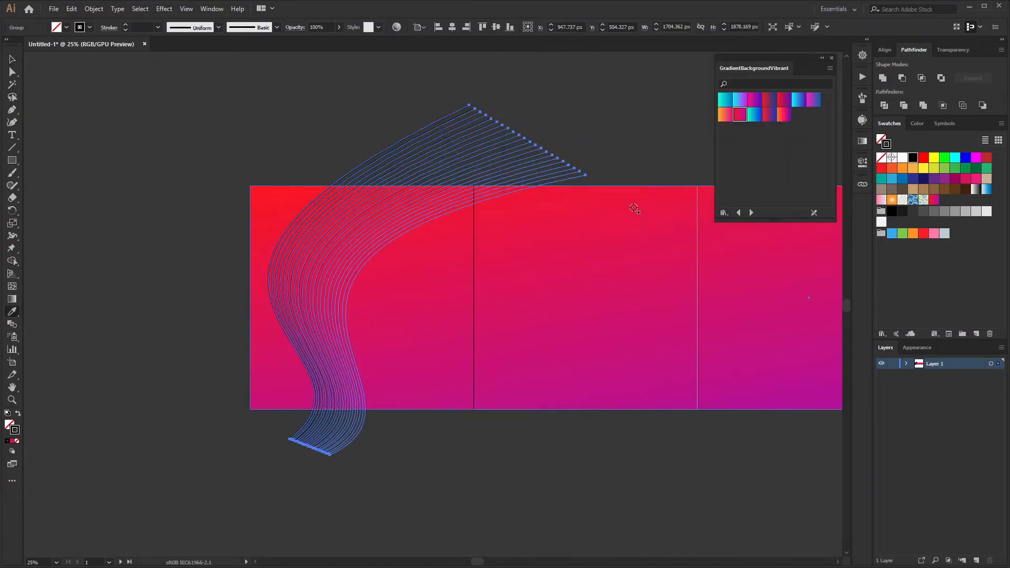
double_click(885, 143)
left_click(900, 66)
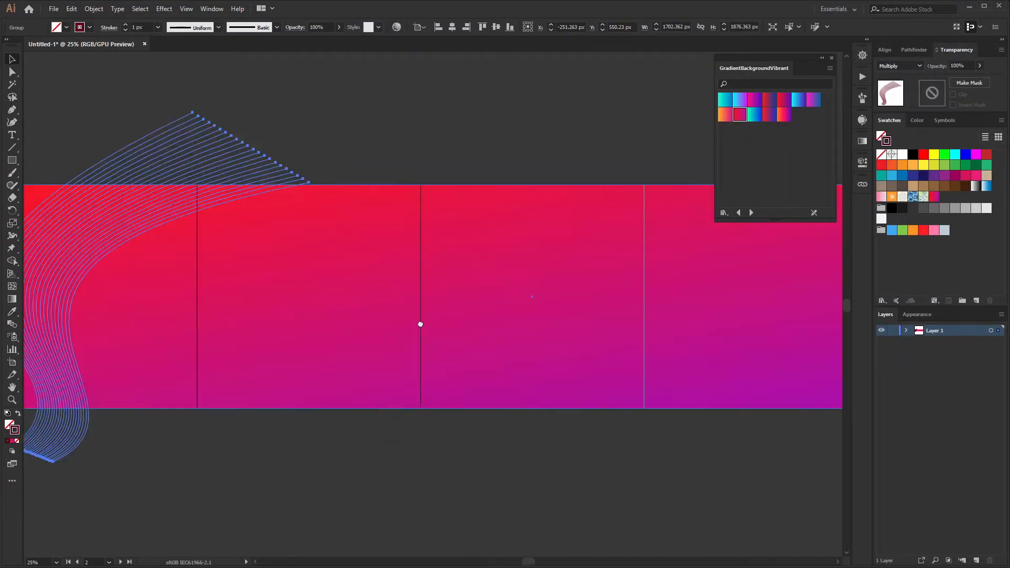
- Place the photo of the woman in the yellow coat over the first three artboards at about 3118 × 2079 px
key("ctrl+alt+0")
left_click(54, 9)
left_click(79, 181)
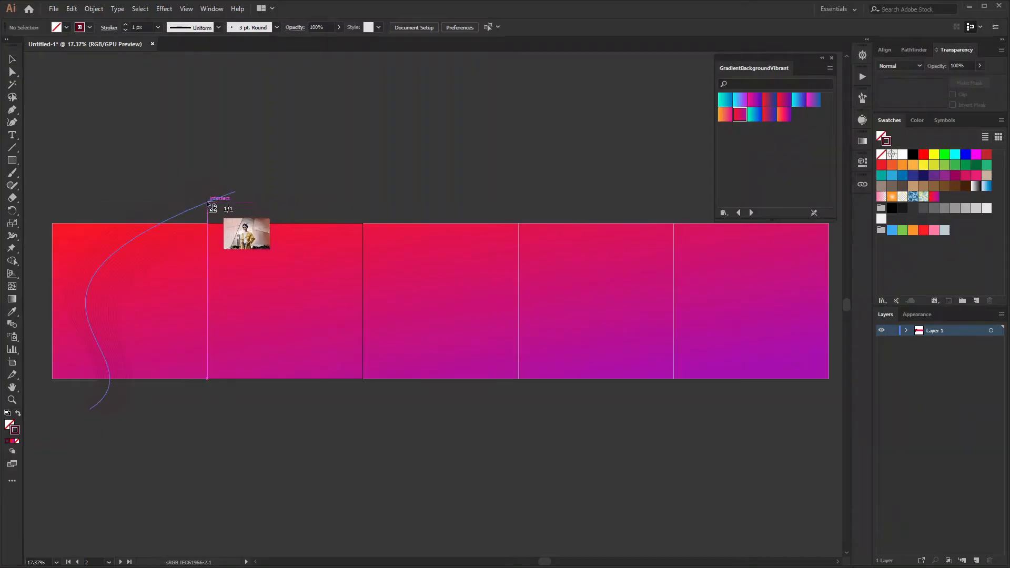
left_click_drag(214, 210, 320, 437)
- Create a 1200 px square with a white fill
key("m")
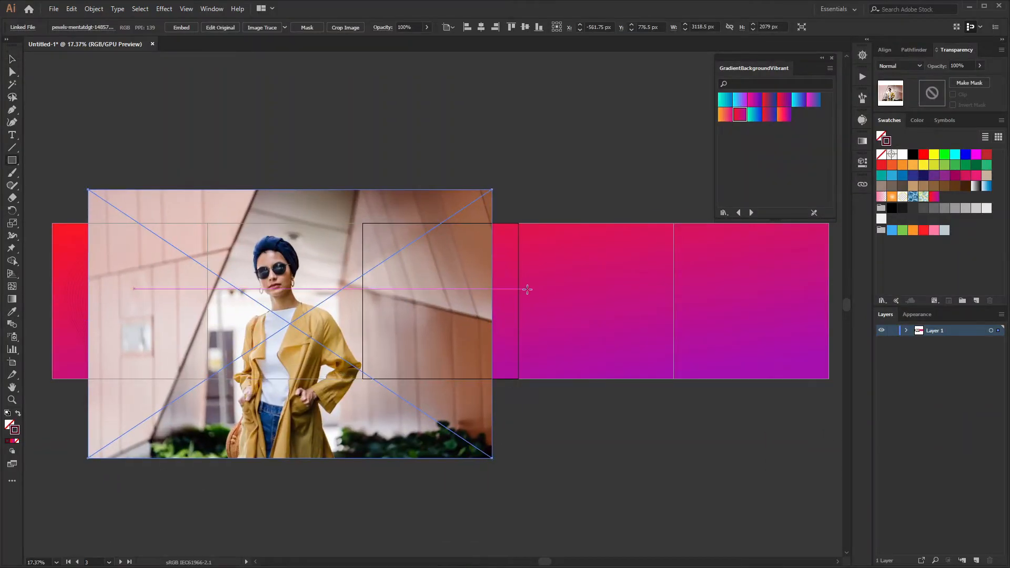
left_click(535, 259)
type("1200")
key("Return")
key("v")
left_click(902, 154)
- Move the white square onto the second artboard, clip the photo with it, and widen the clipping mask toward the third artboard
left_click_drag(626, 293, 298, 257)
left_click(173, 250, "shift")
left_click(93, 9)
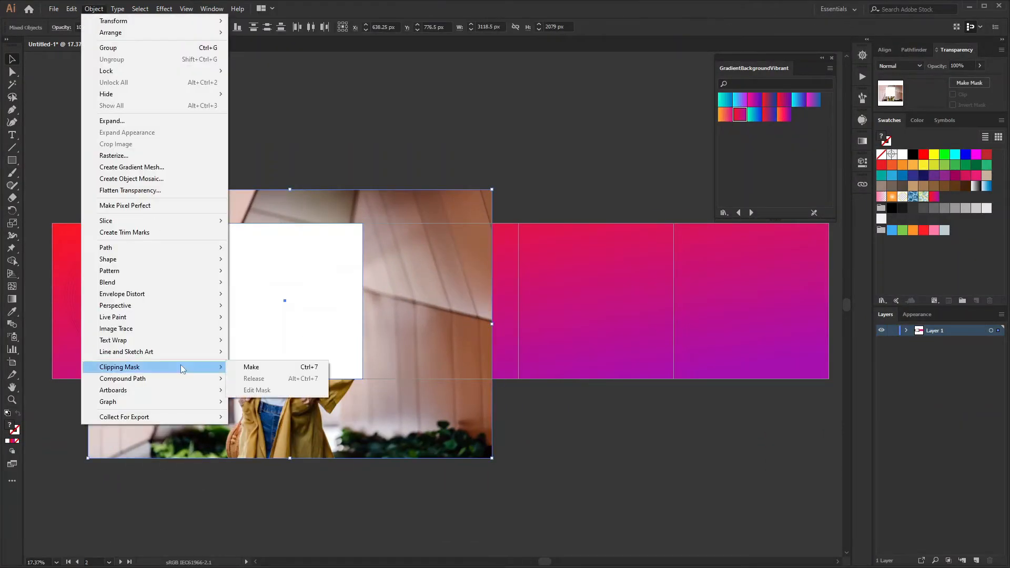
left_click(252, 367)
left_click_drag(362, 301, 499, 302)
double_click(303, 315)
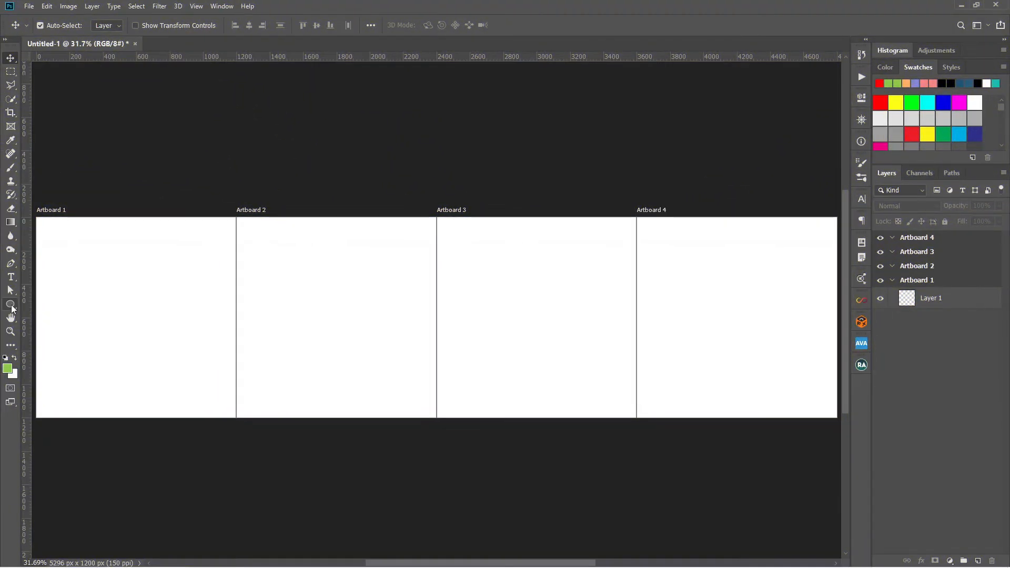
- In Photoshop, draw a green custom right-arrow shape across Artboards 1 and 2 with no artboard selected
right_click(4, 309)
left_click(81, 355)
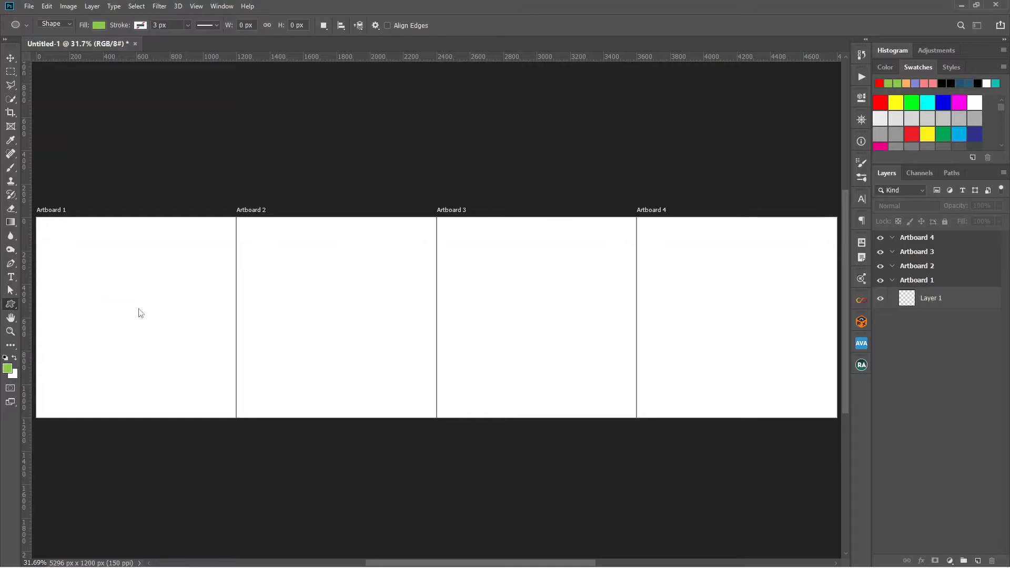
left_click(428, 26)
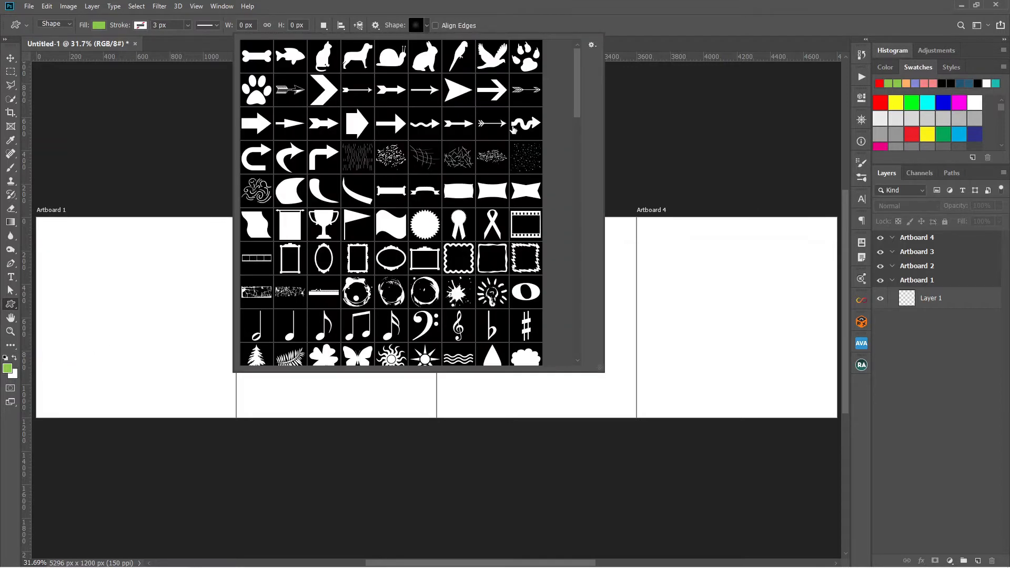
double_click(496, 95)
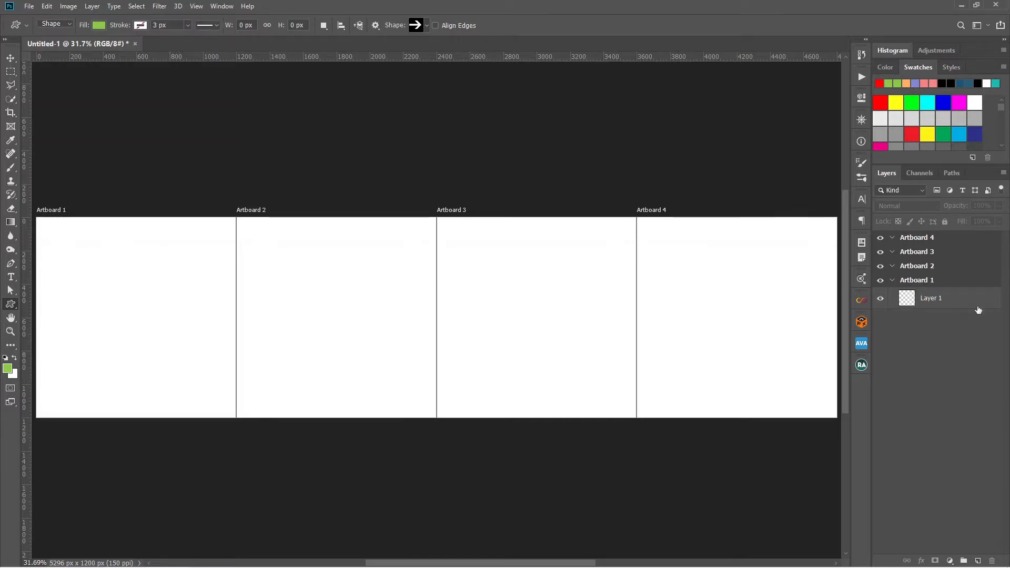
left_click(935, 281)
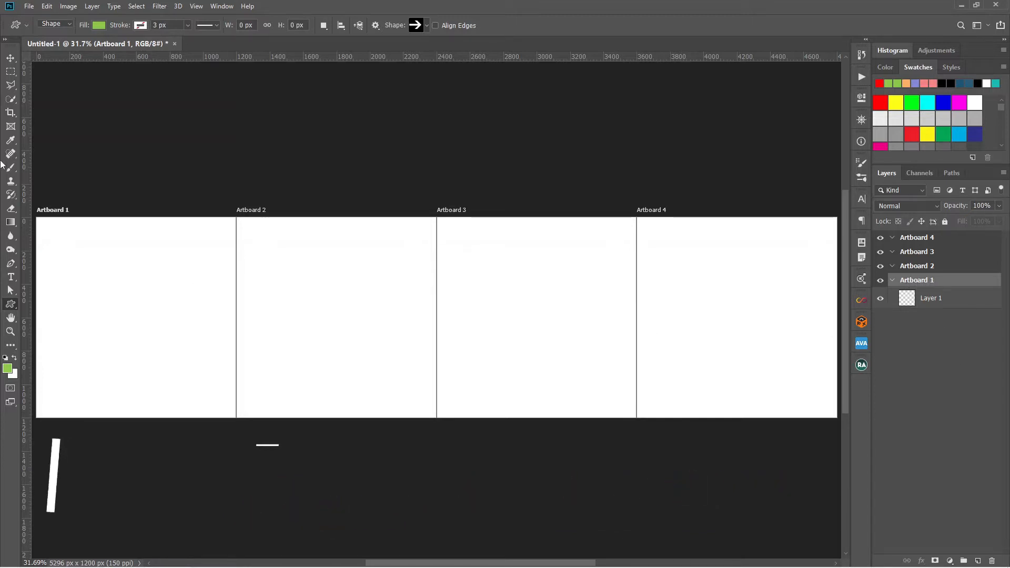
left_click(9, 60)
left_click(354, 119)
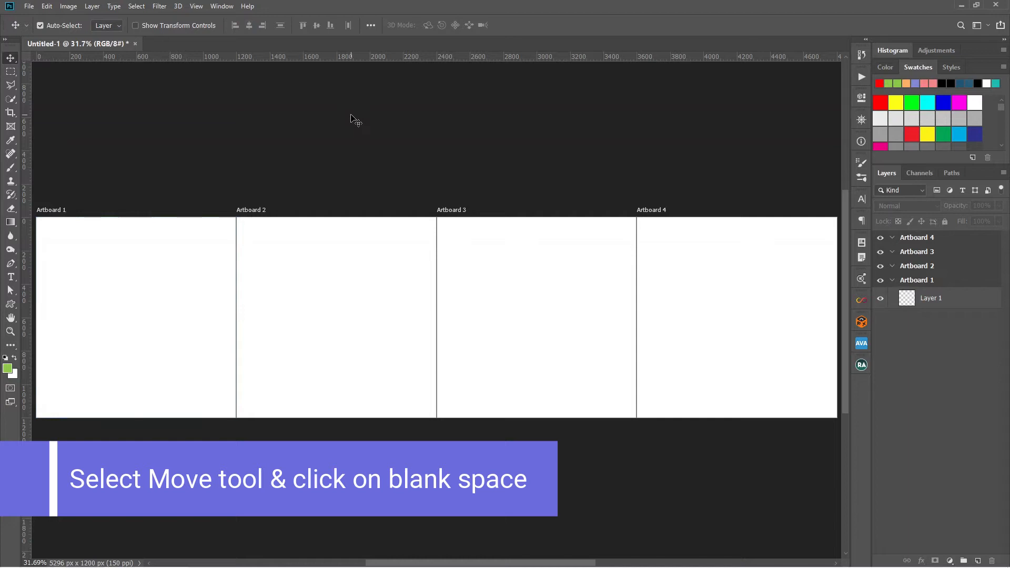
key("u")
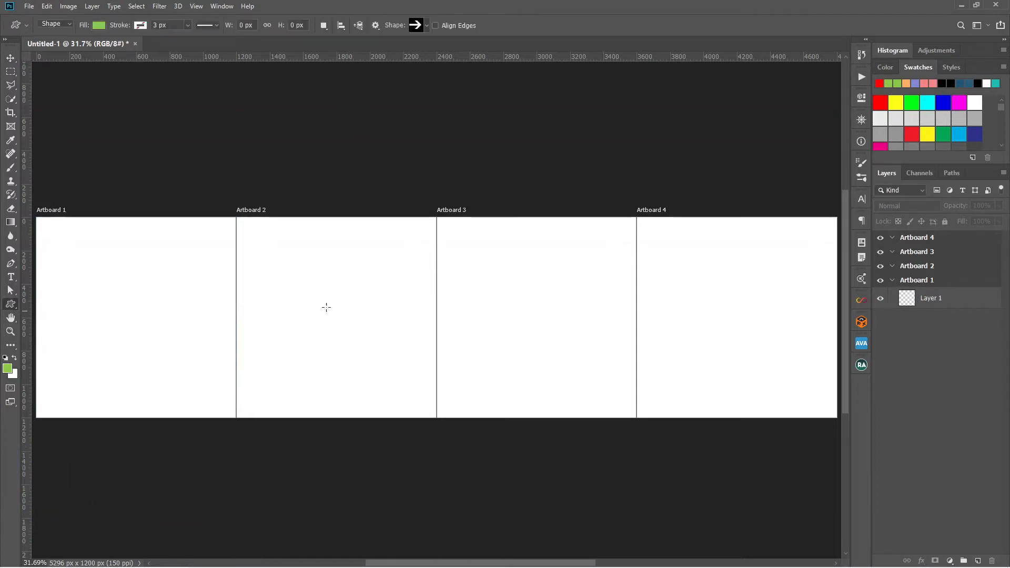
left_click_drag(143, 263, 423, 395)
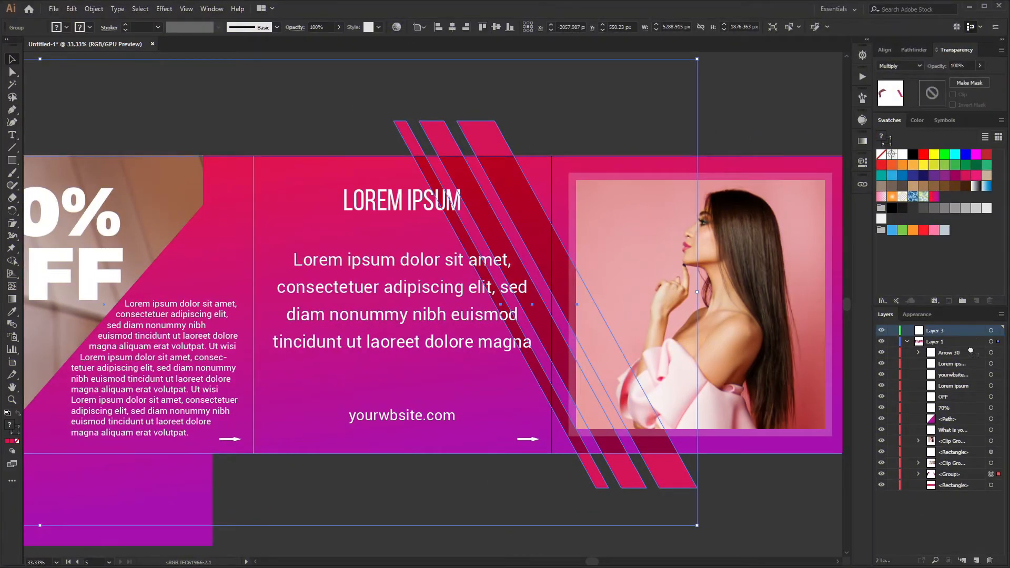
- In Illustrator, move Layer 3 beneath the clip groups and transfer the diagonal stripes into it at the same position
left_click_drag(971, 350, 968, 468)
key("a")
left_click_drag(376, 100, 559, 137)
key("ctrl+x")
left_click(947, 463)
key("ctrl+f")
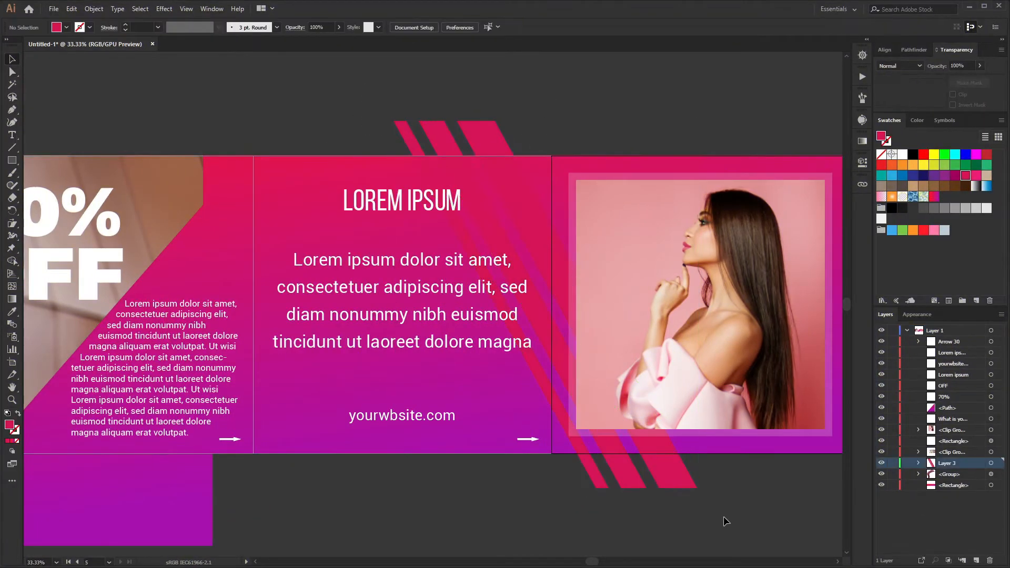
- Fill the diagonal stripes between the fourth and fifth artboards with a dark maroon color
double_click(9, 425)
left_click_drag(762, 156, 763, 199)
left_click(879, 106)
key("ctrl+minus")
key("ctrl+minus")
left_click(460, 149)
left_click_drag(460, 150, 629, 84)
left_click(998, 463)
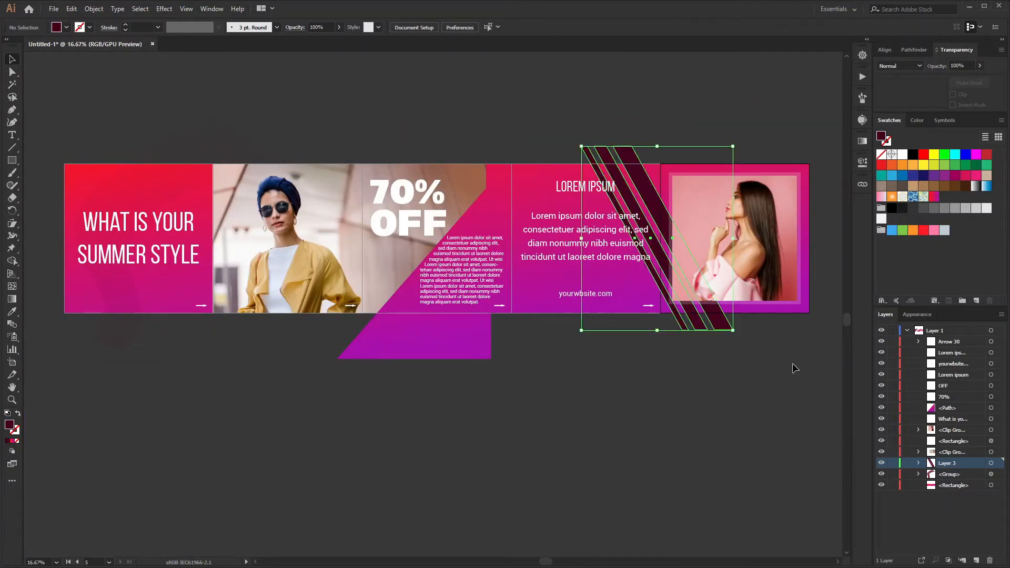
- Change the blending mode of the dark diagonal stripes
left_click_drag(721, 322, 569, 342)
left_click(555, 362)
left_click(899, 66)
left_click(910, 112)
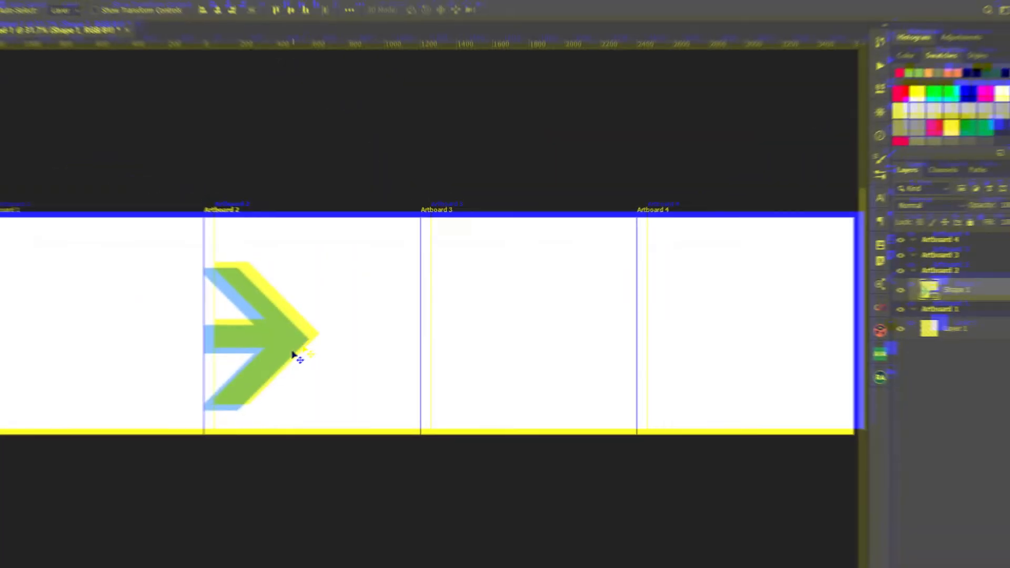
- In Photoshop, move the green arrow to the right so it lies completely inside Artboard 2
left_click_drag(311, 331, 408, 333)
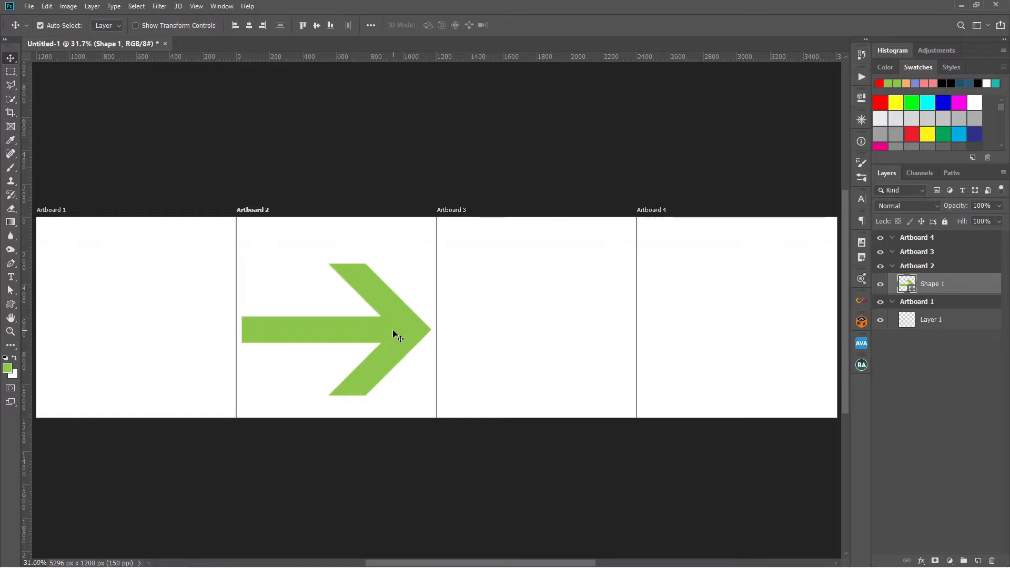
- With Artboard 4 selected, draw a green rectangle about 2429 × 135 px from Artboard 1 to Artboard 3, above the arrow
left_click(928, 241)
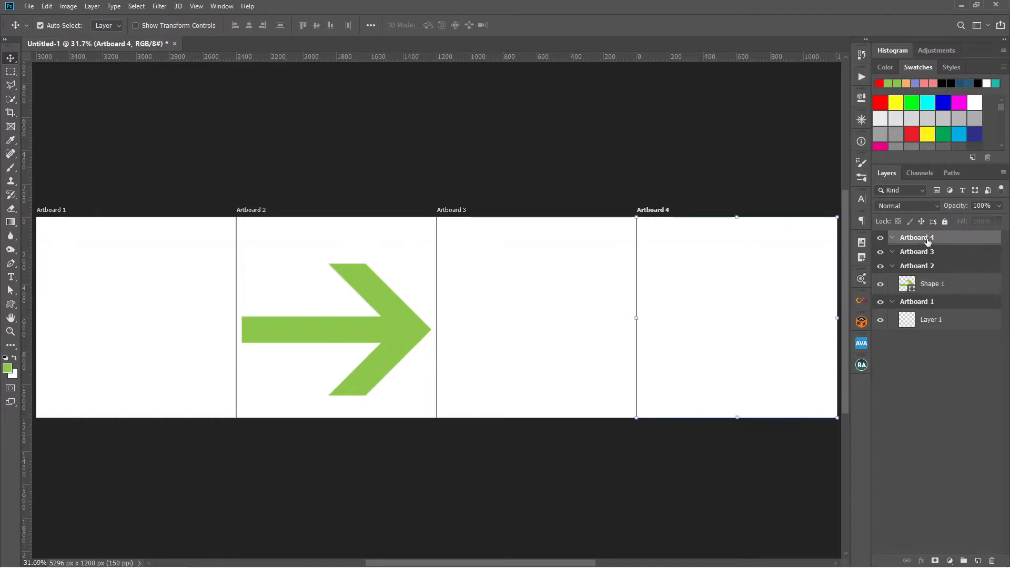
left_click(11, 304)
left_click(64, 304)
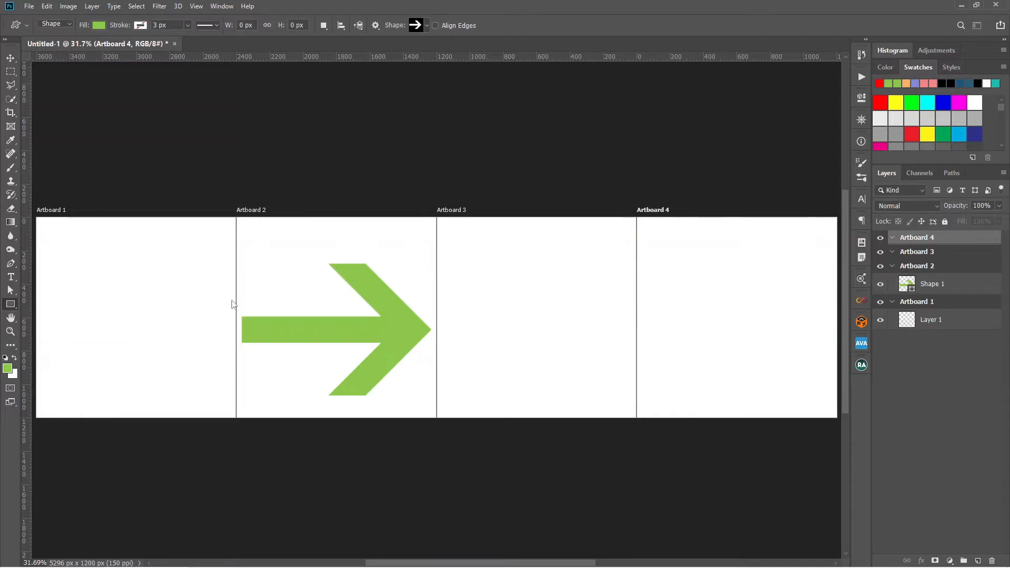
left_click_drag(141, 233, 546, 255)
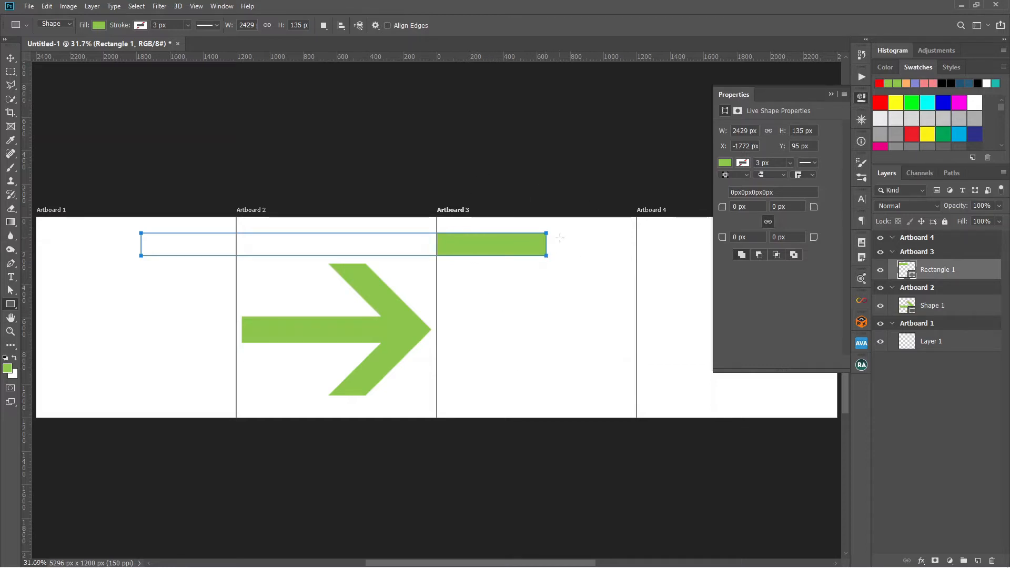
left_click(862, 98)
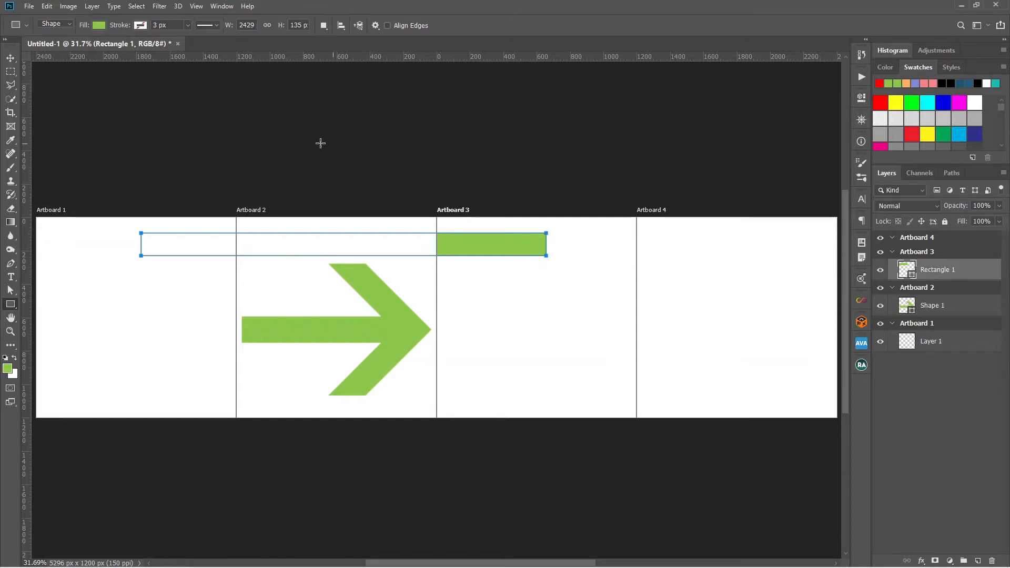
key("v")
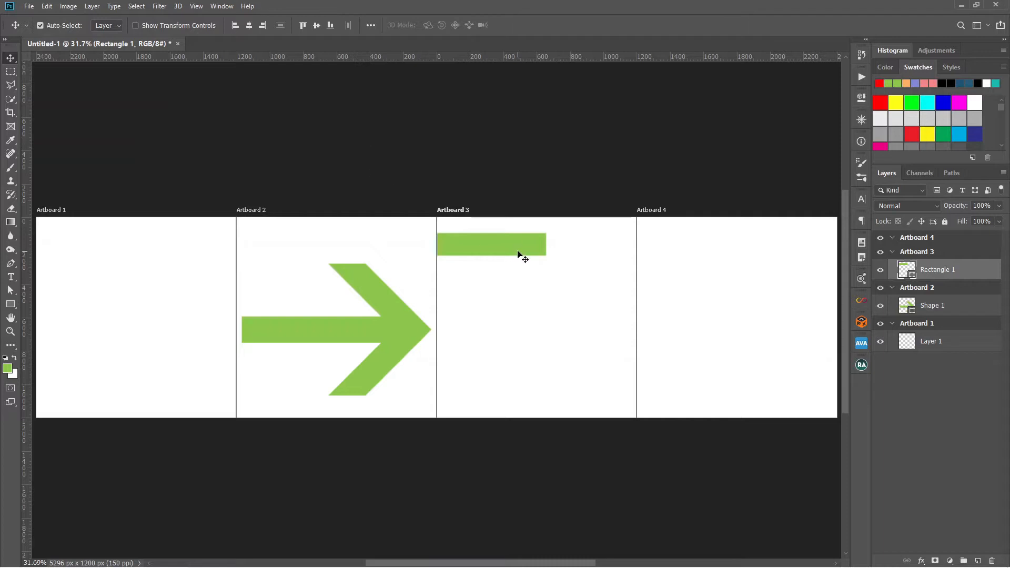
- Prepare an Artboards to Files export with the file name prefix "slide" and file type PNG-24, and cancel it without exporting
left_click(29, 8)
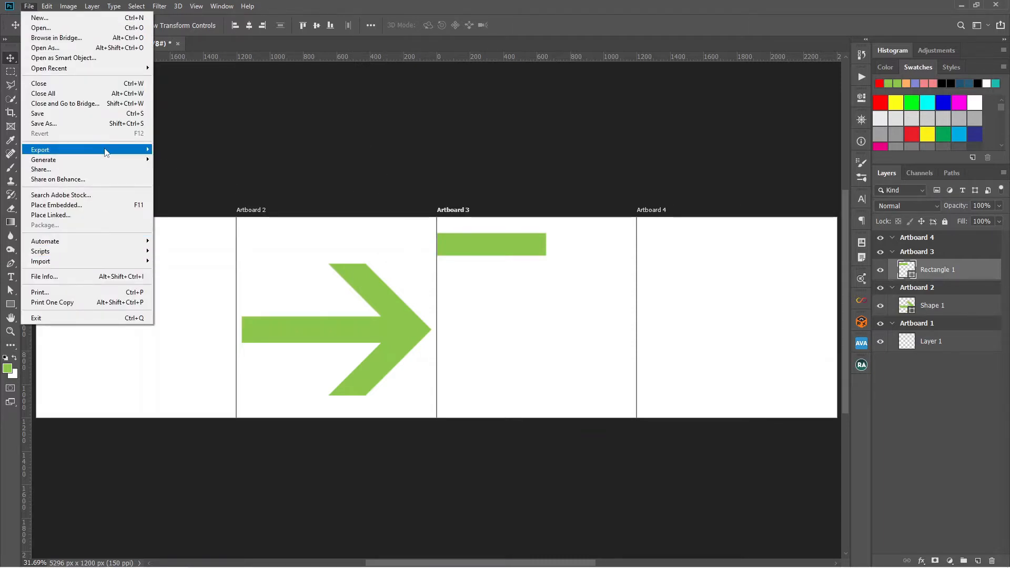
mouse_move(107, 151)
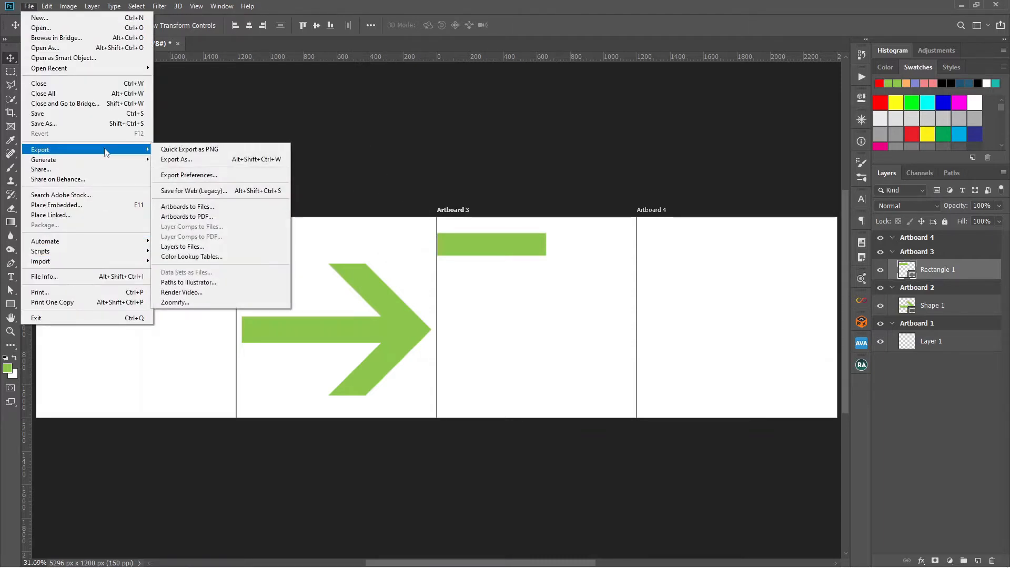
left_click(225, 208)
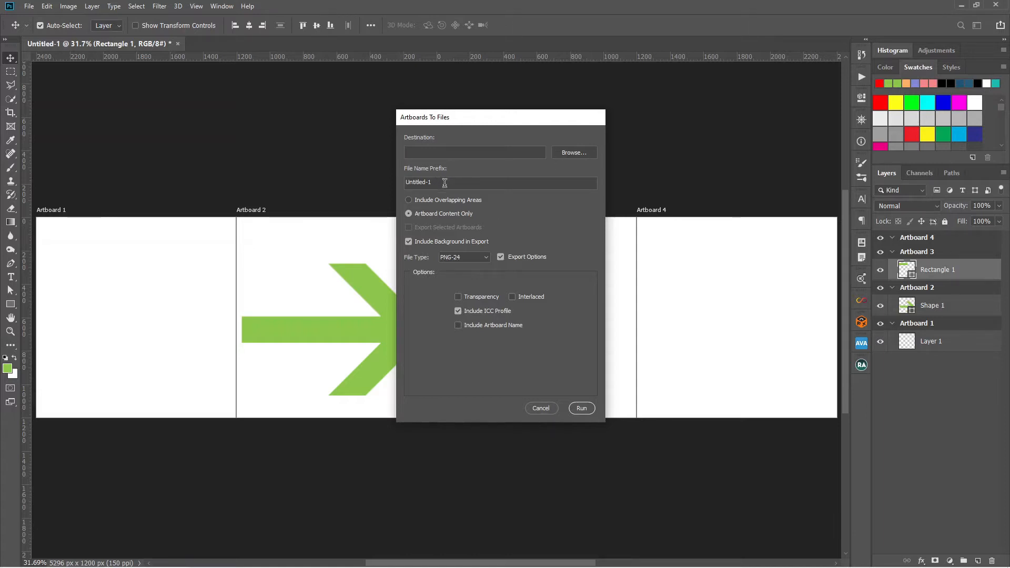
left_click_drag(444, 182, 398, 188)
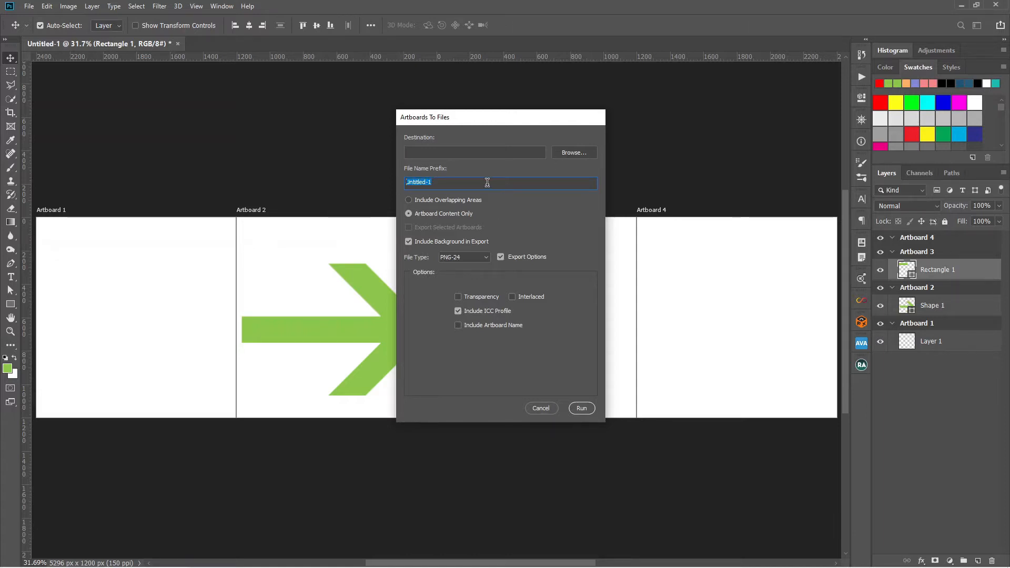
type("slide")
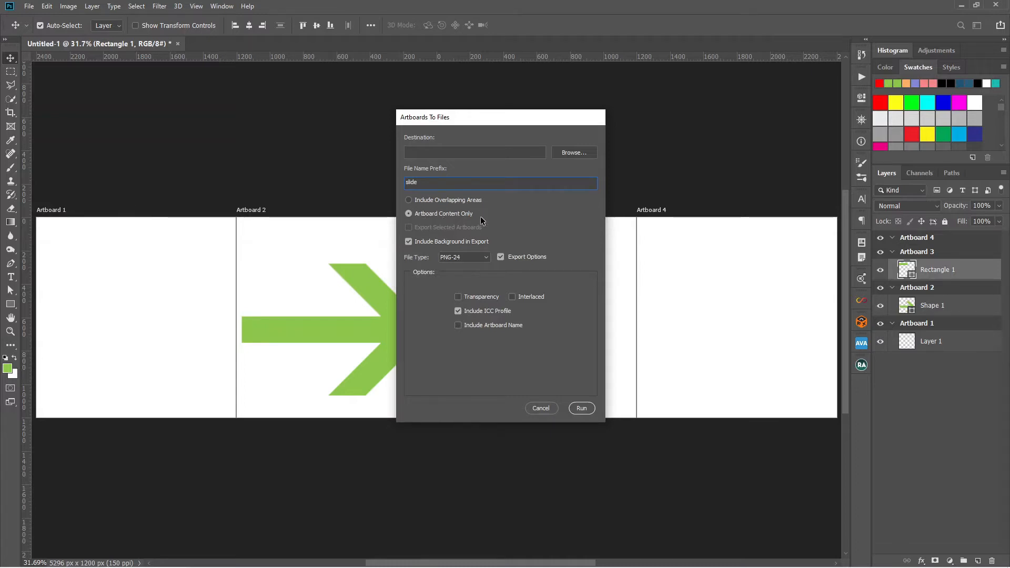
left_click(465, 259)
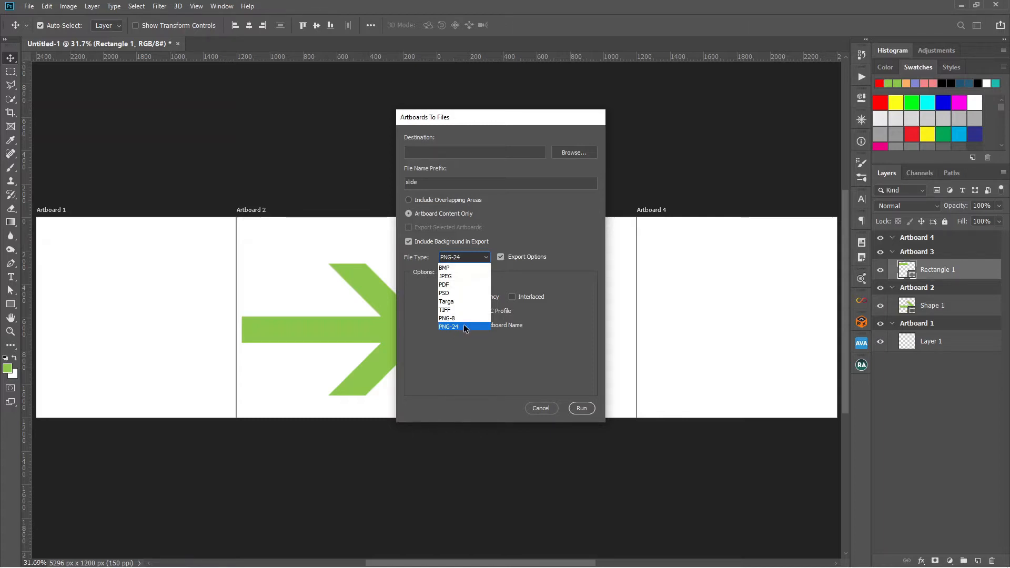
left_click(555, 228)
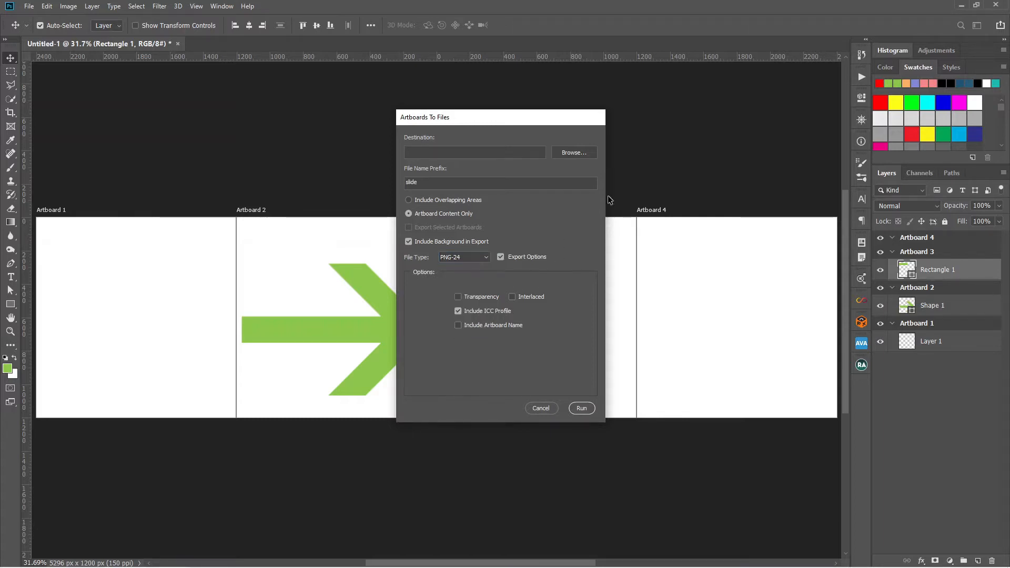
left_click(546, 412)
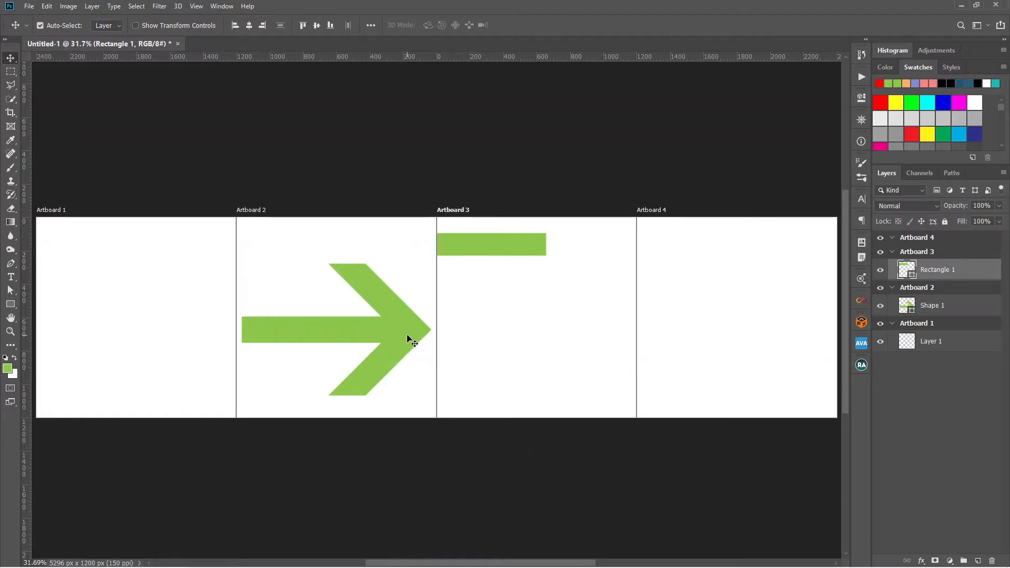
- Move the green arrow left so its tail crosses the boundary between Artboards 1 and 2
left_click_drag(409, 337, 326, 335)
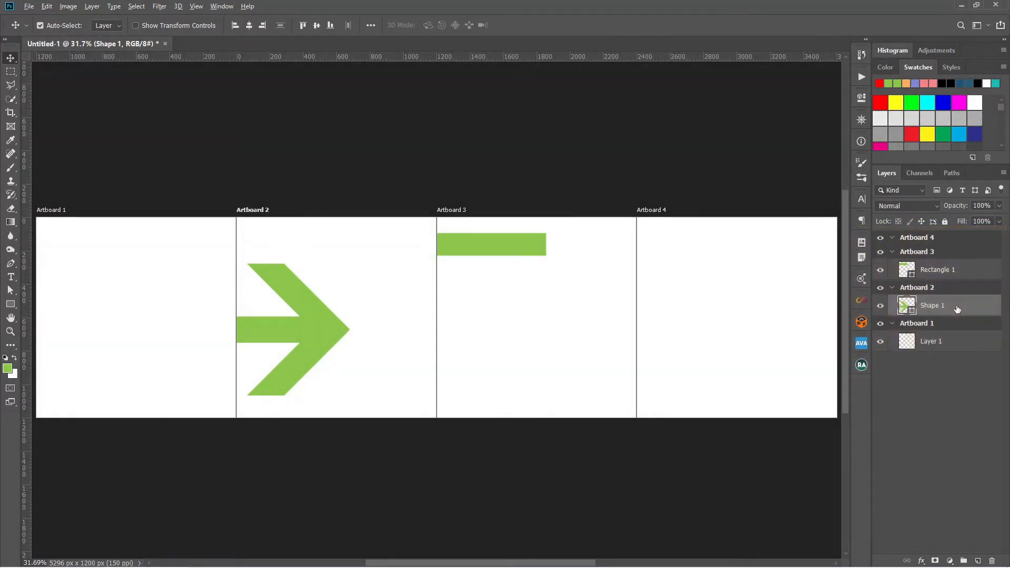
- Duplicate the green arrow from Artboard 2 into Artboard 1 and shift the copy right so its tail meets the original arrow at the boundary
left_click_drag(958, 306, 958, 332)
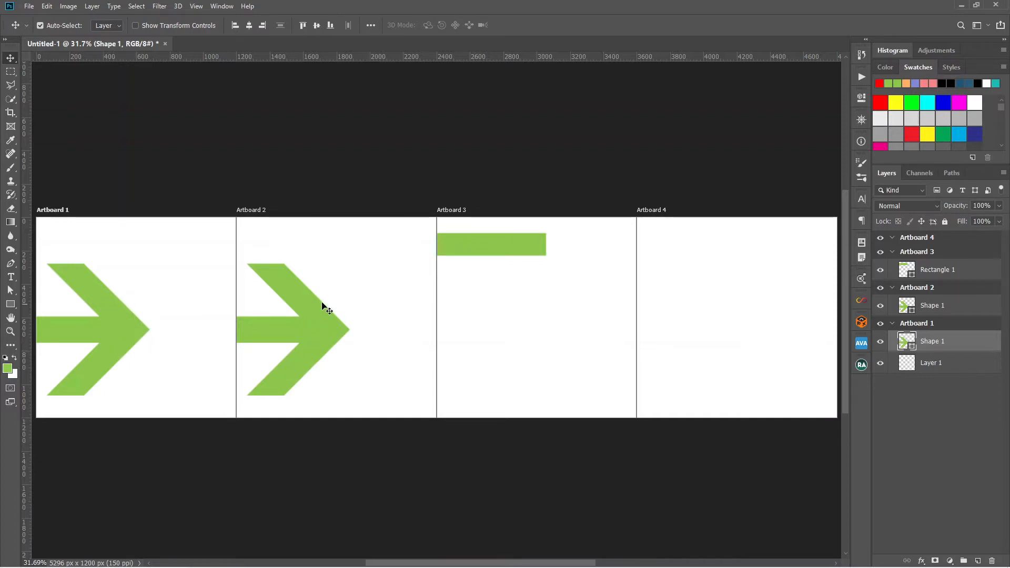
left_click_drag(130, 337, 323, 340)
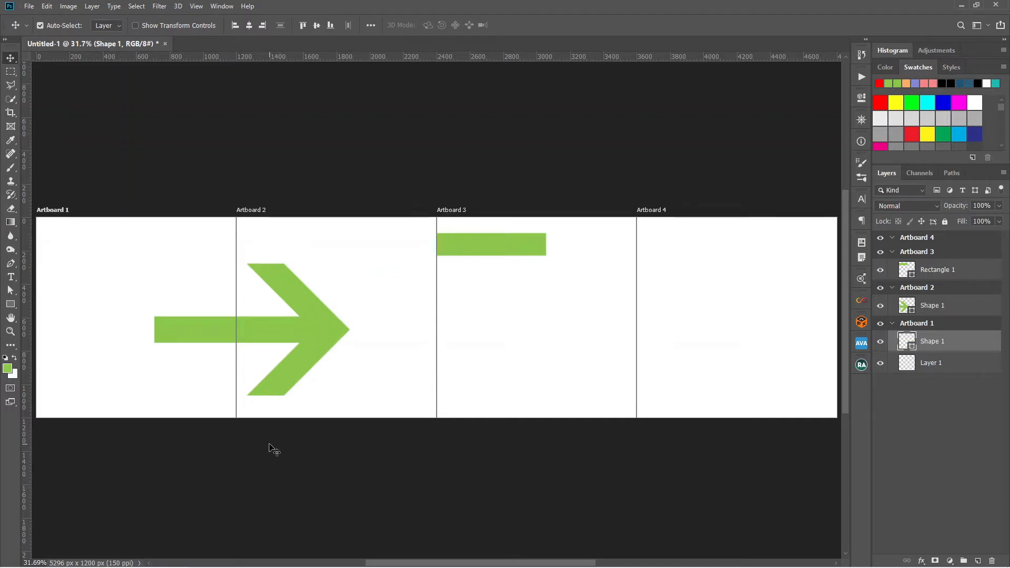
- Duplicate the green rectangle from Artboard 3 into Artboard 4 and shift the Artboard 3 rectangle right so both form one continuous bar
left_click(513, 251)
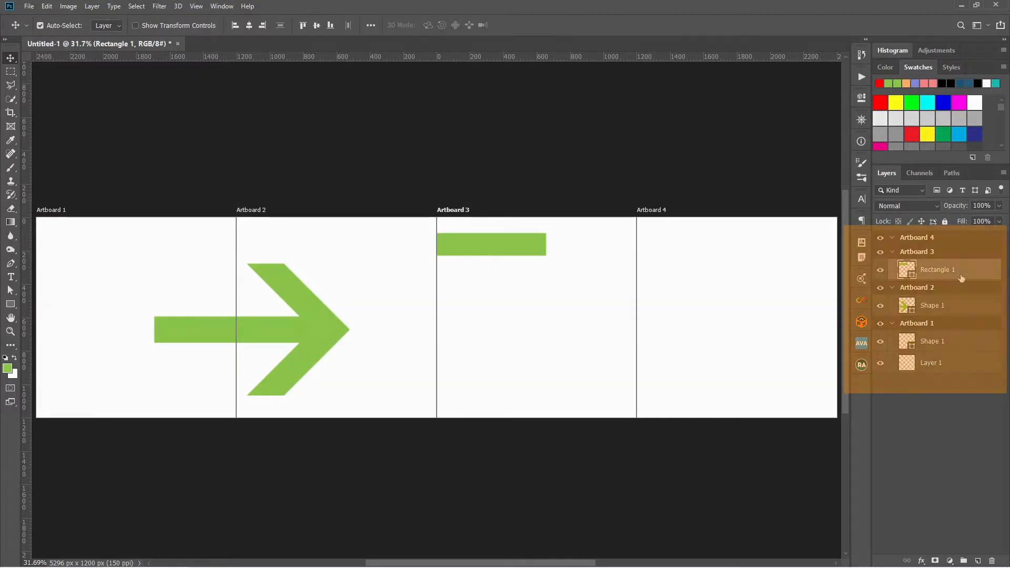
left_click_drag(947, 272, 949, 246)
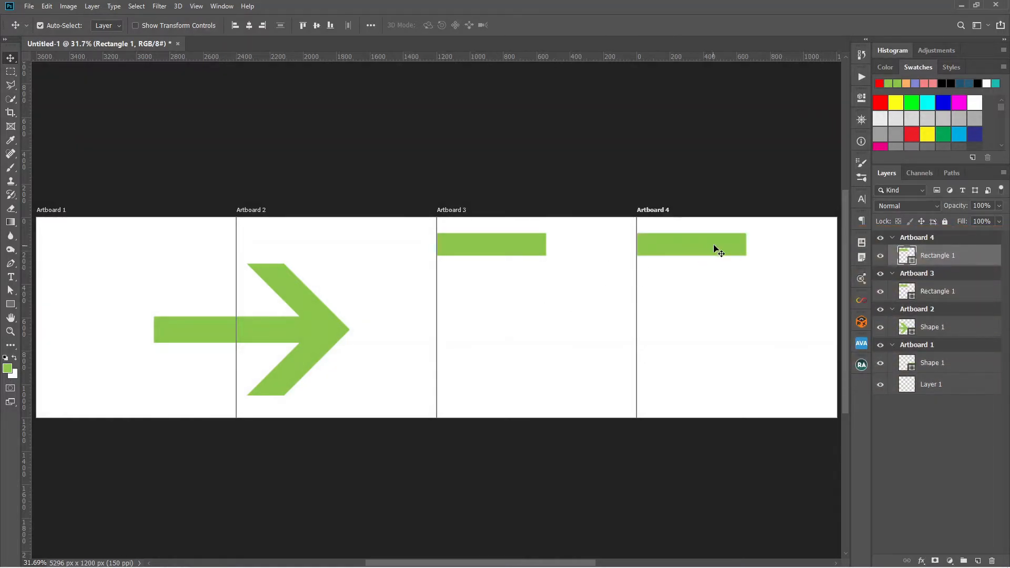
left_click_drag(518, 252, 622, 254)
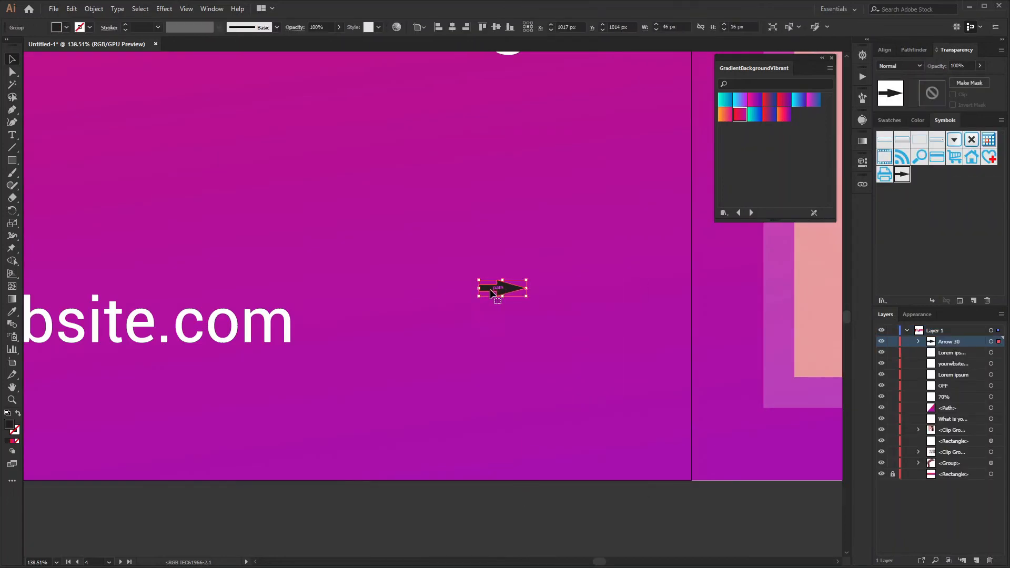
- In Illustrator, cut the small arrow placed beside the website text and paste it onto all artboards
left_click(484, 27)
key("Return")
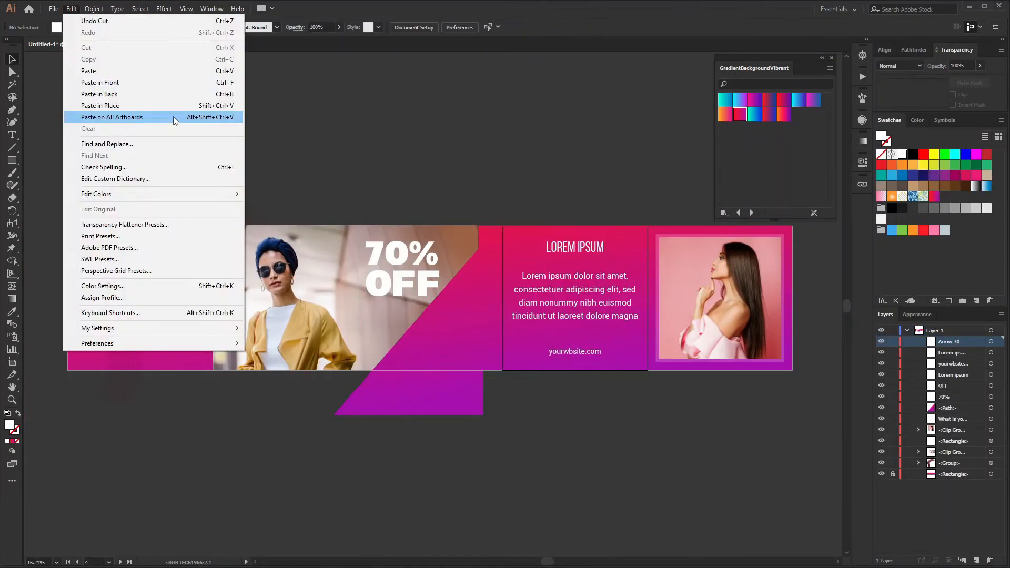
left_click_drag(626, 497, 543, 409)
scroll(625, 497, "up", 3)
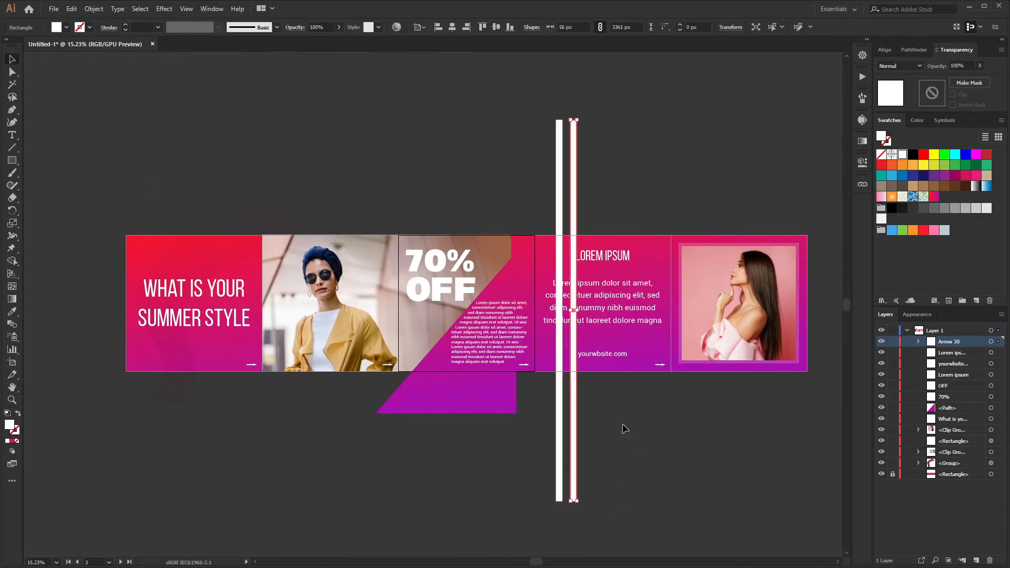
- Set the narrow stripe to 50 px wide and 1500 px high, and slant the stripes into diagonal bands across the panels
right_click(582, 226)
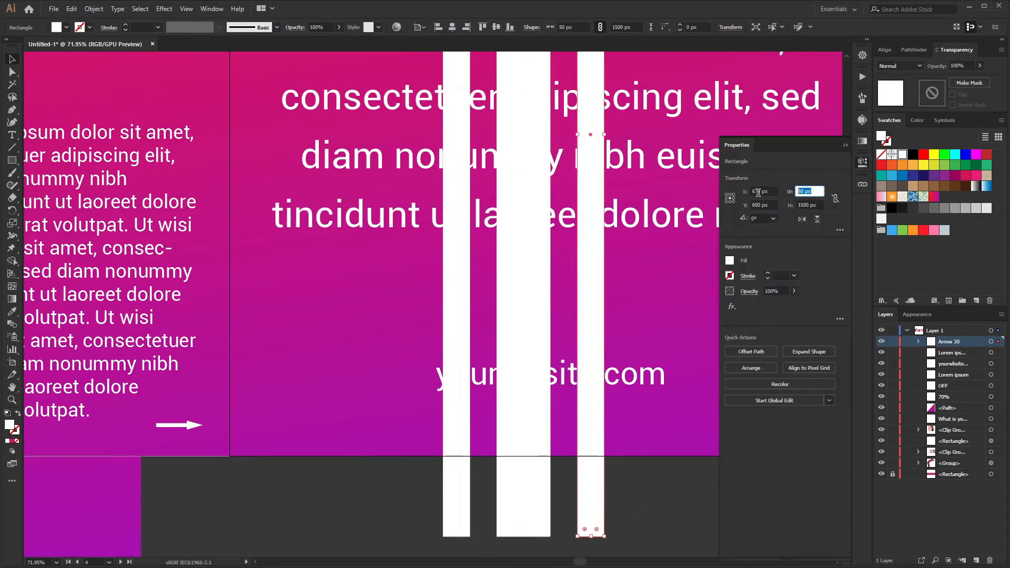
type("50")
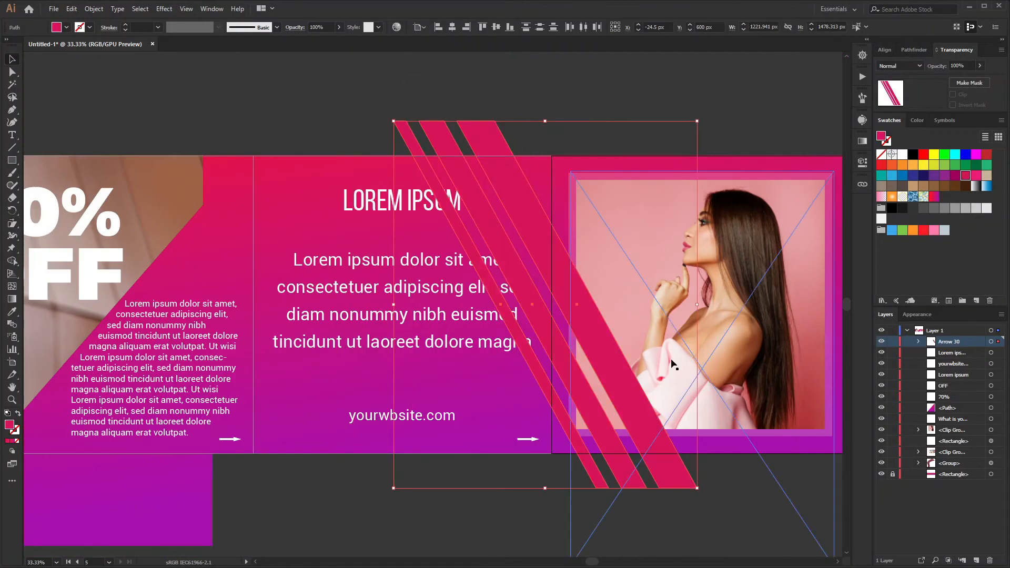
left_click(94, 9)
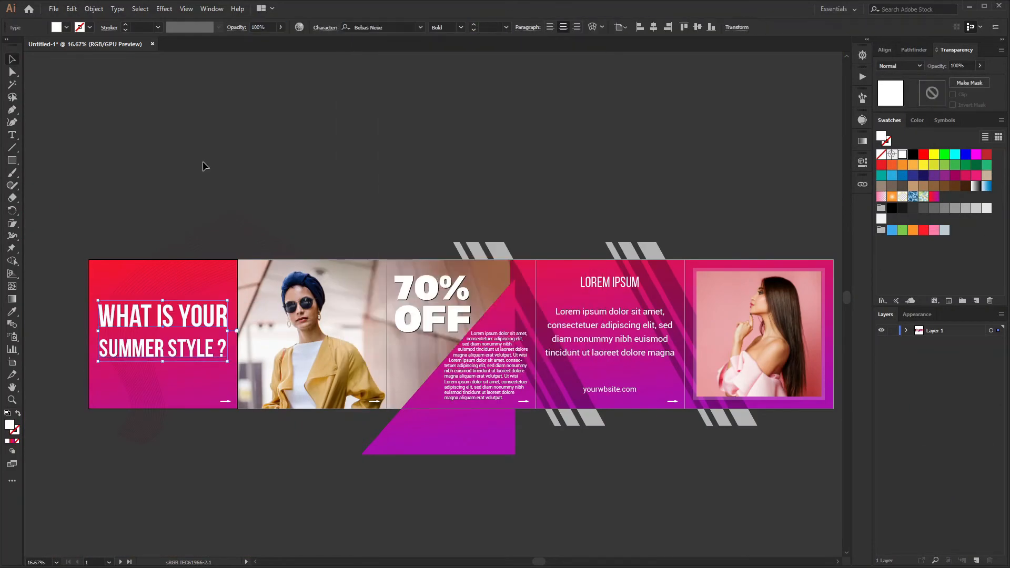
key("ctrl+s")
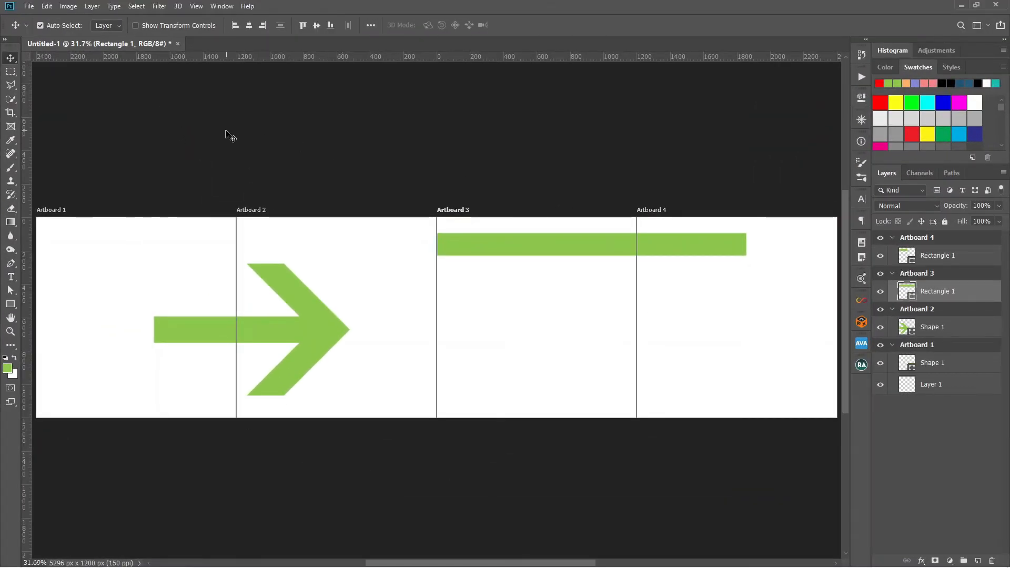
- In Photoshop, close the artboard document without saving and create a new 4800 × 1200 px document without artboards
left_click(178, 44)
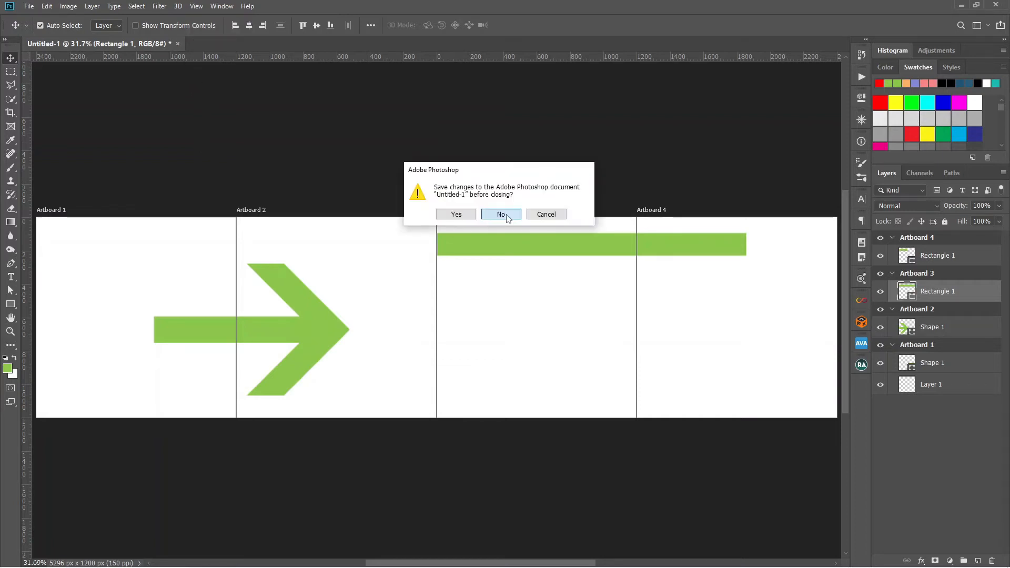
left_click(506, 216)
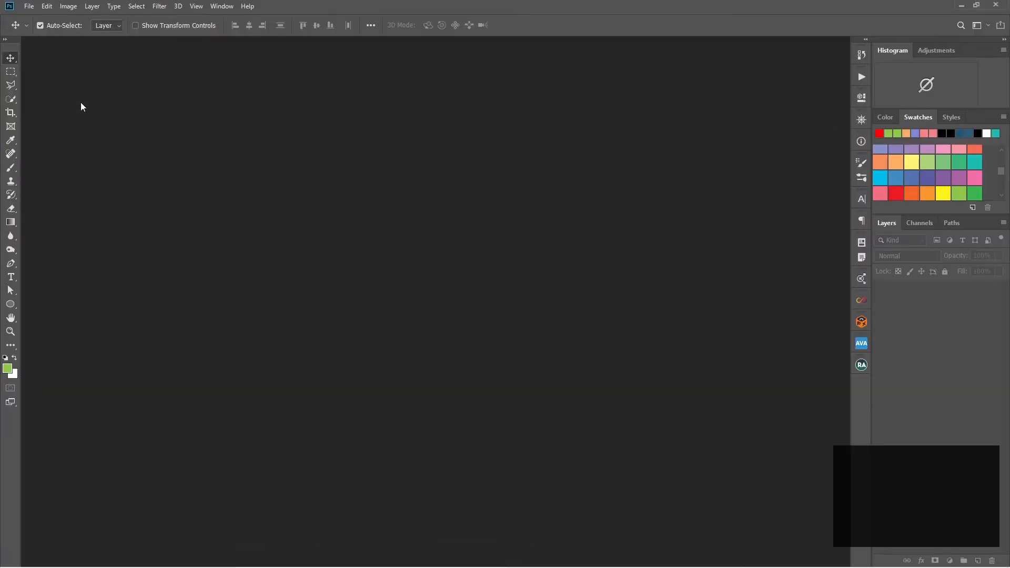
left_click(29, 7)
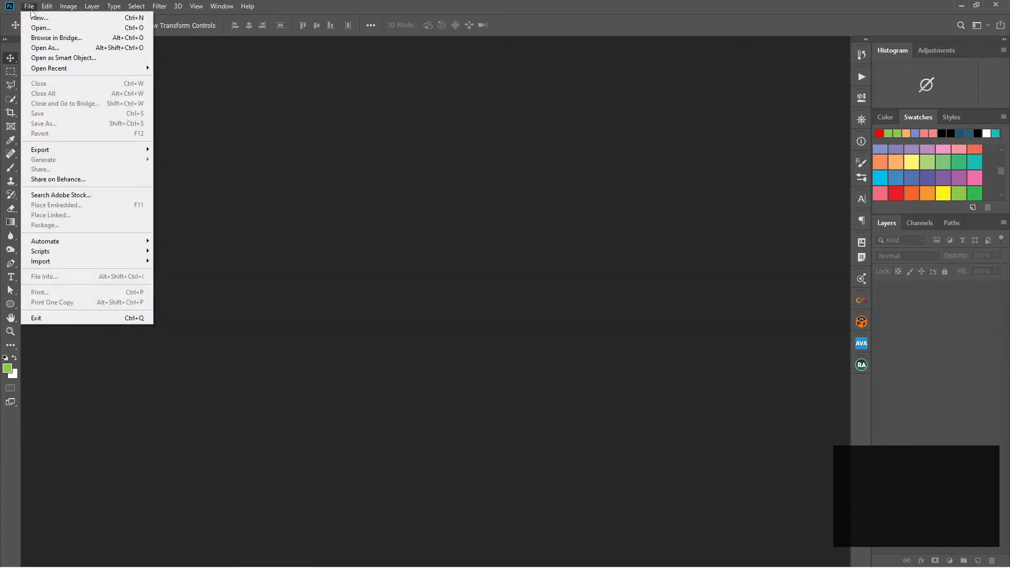
left_click(39, 17)
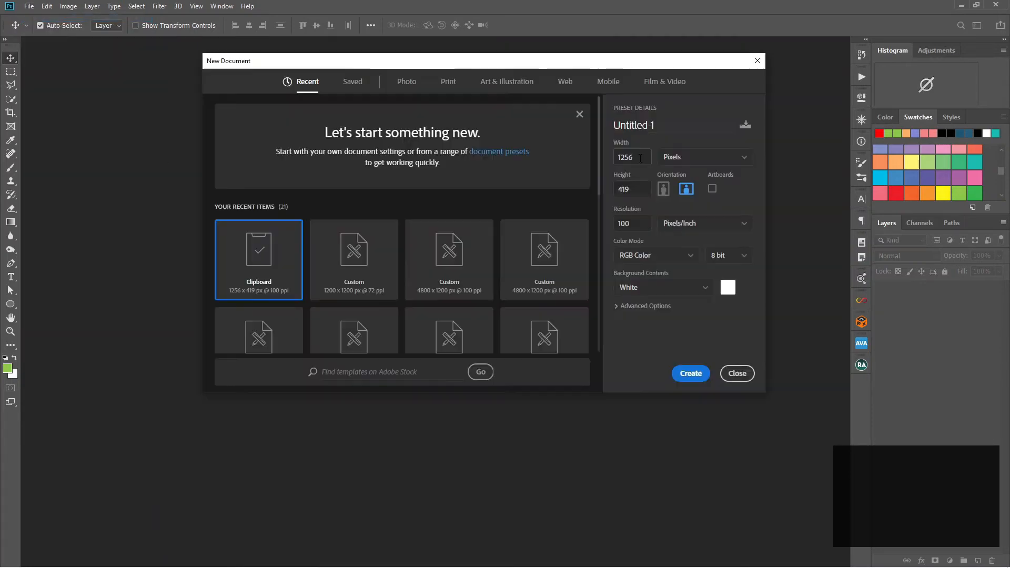
type("1200")
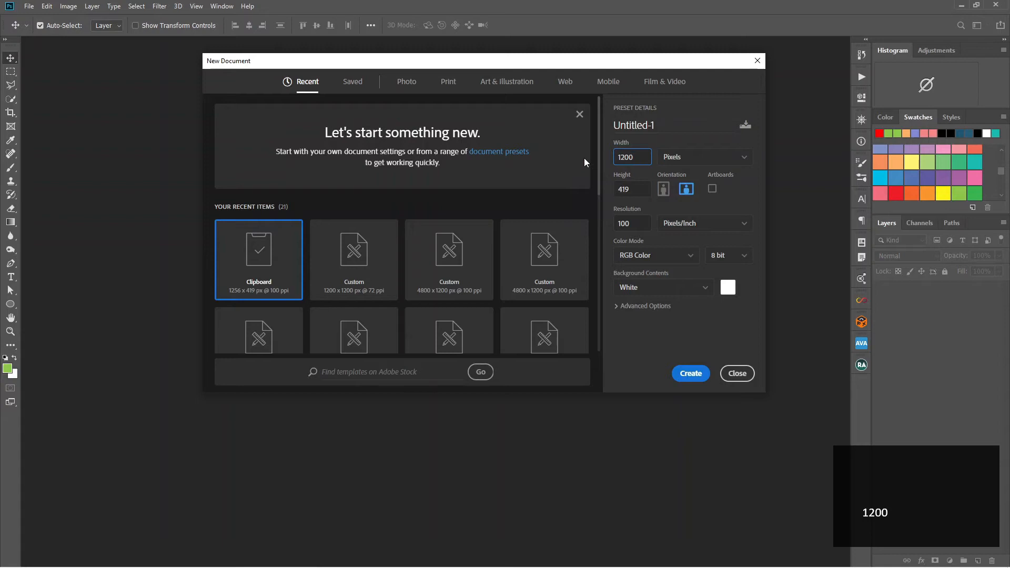
type("*4")
key("Tab")
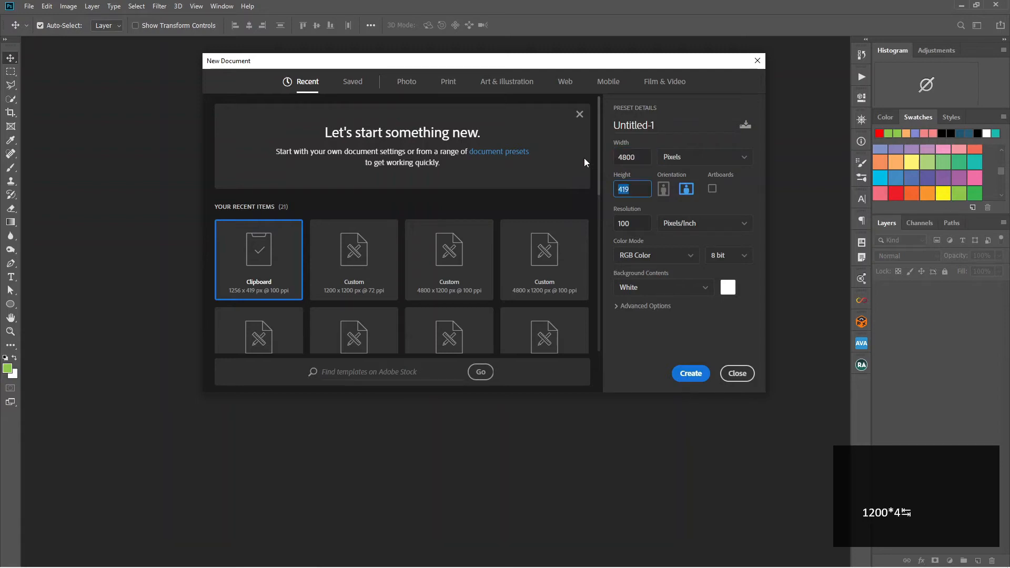
type("1200")
left_click(691, 374)
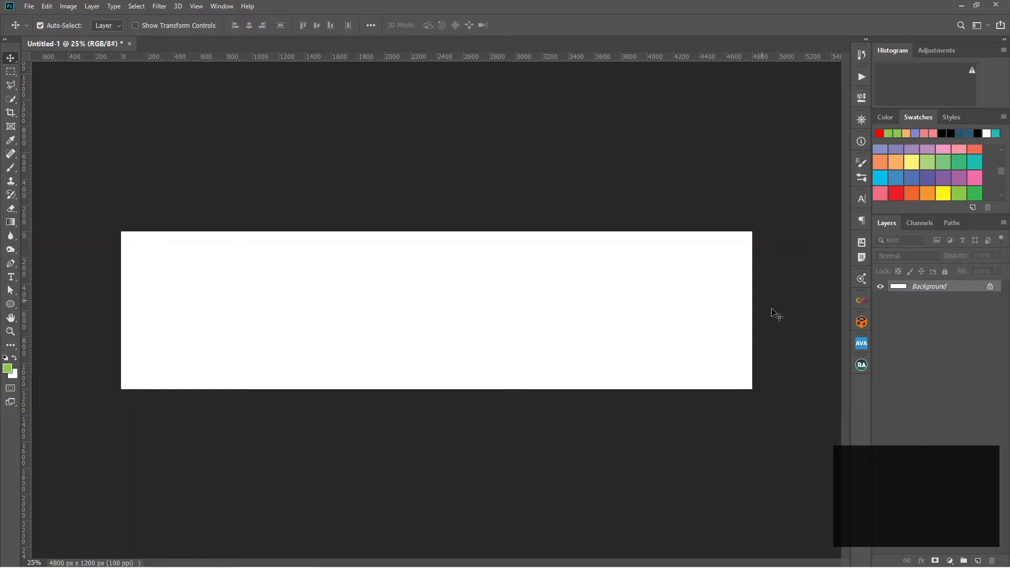
- Add a guide layout of 4 columns with no gutter to the canvas
left_click(197, 7)
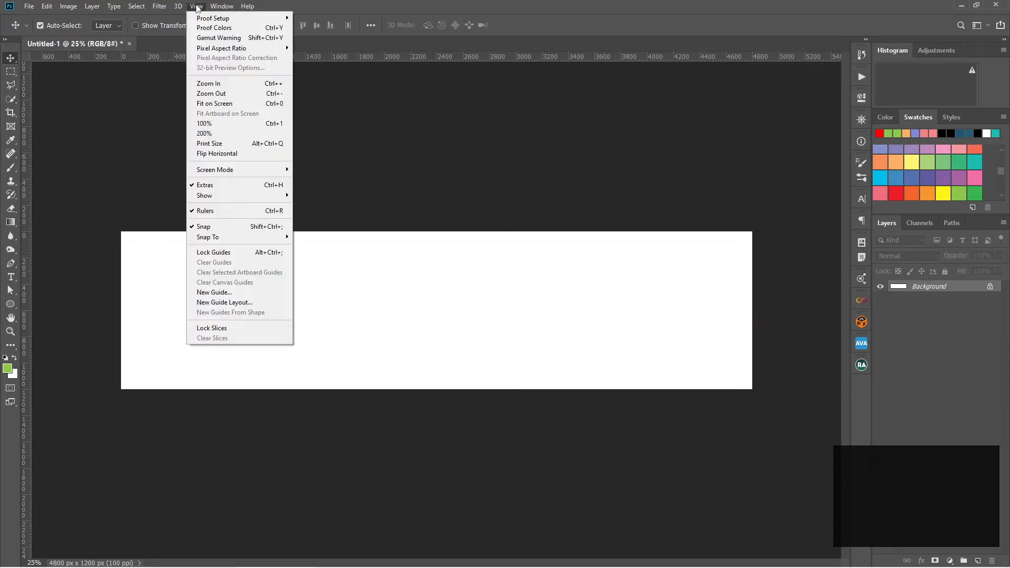
left_click(261, 303)
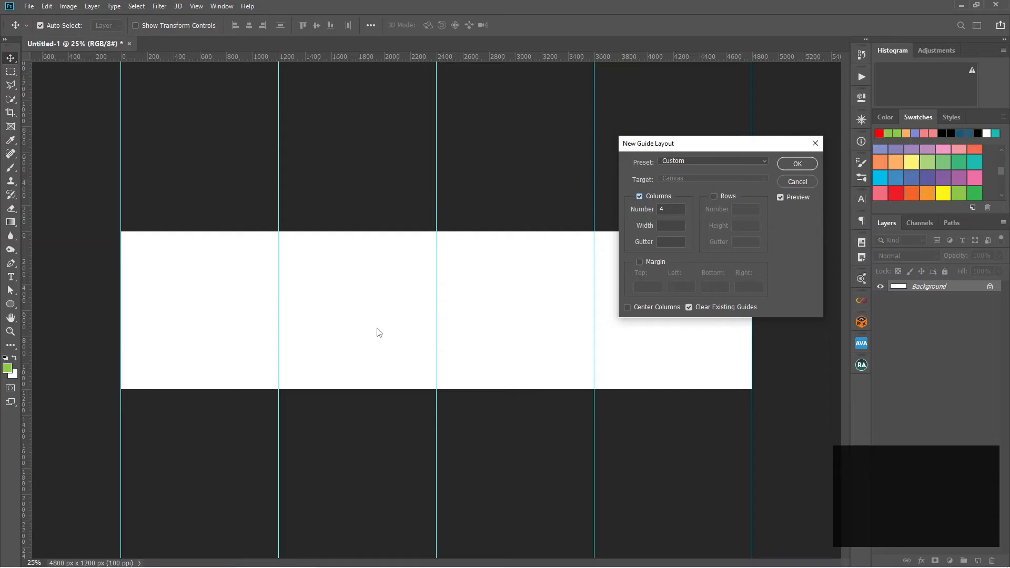
key("Return")
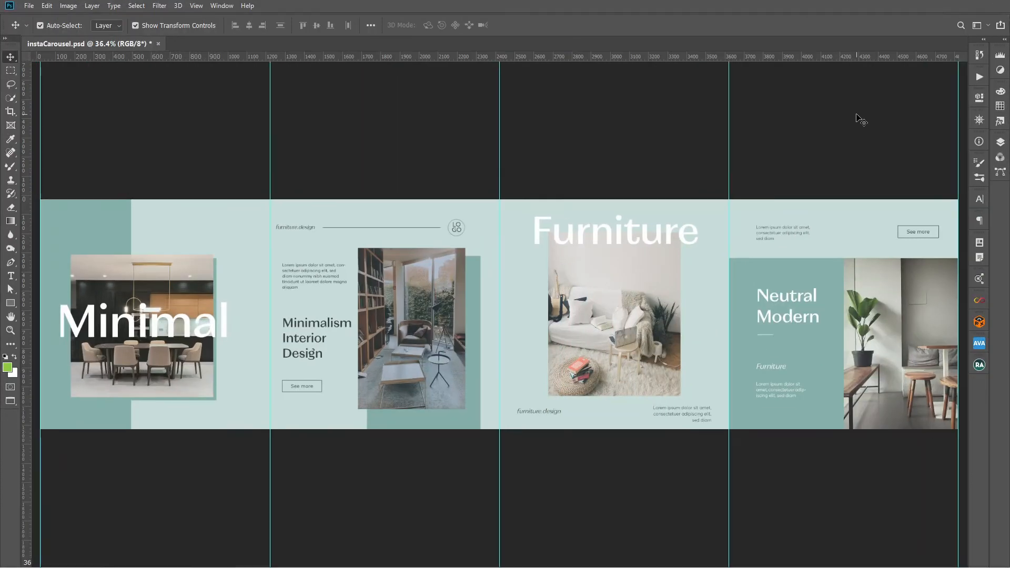
- Preview the finished instaCarousel.psd design in full-screen mode with guides and rulers hidden, and return to the standard view
key("f")
key("f")
key("ctrl+semicolon")
key("ctrl+r")
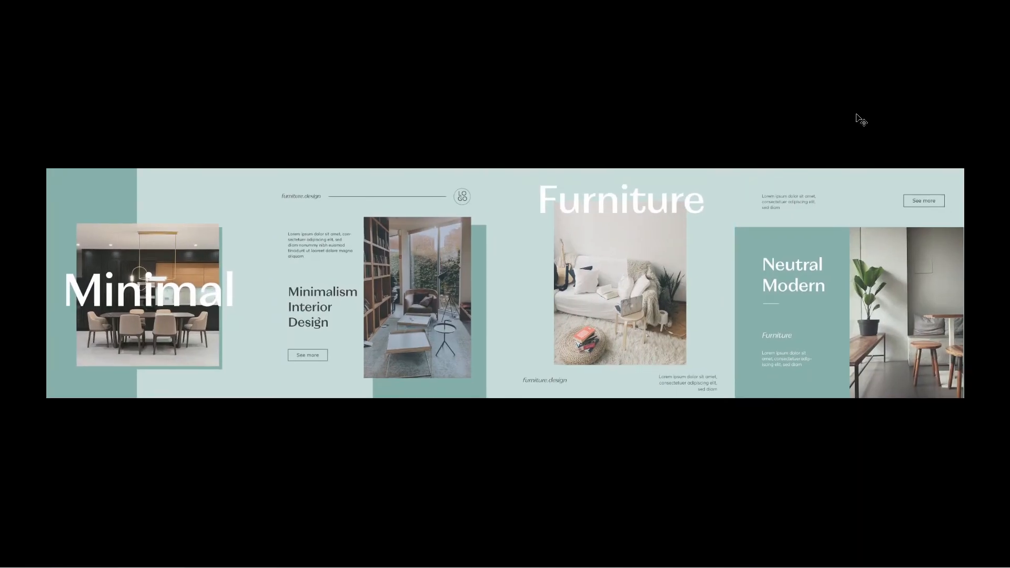
key("f")
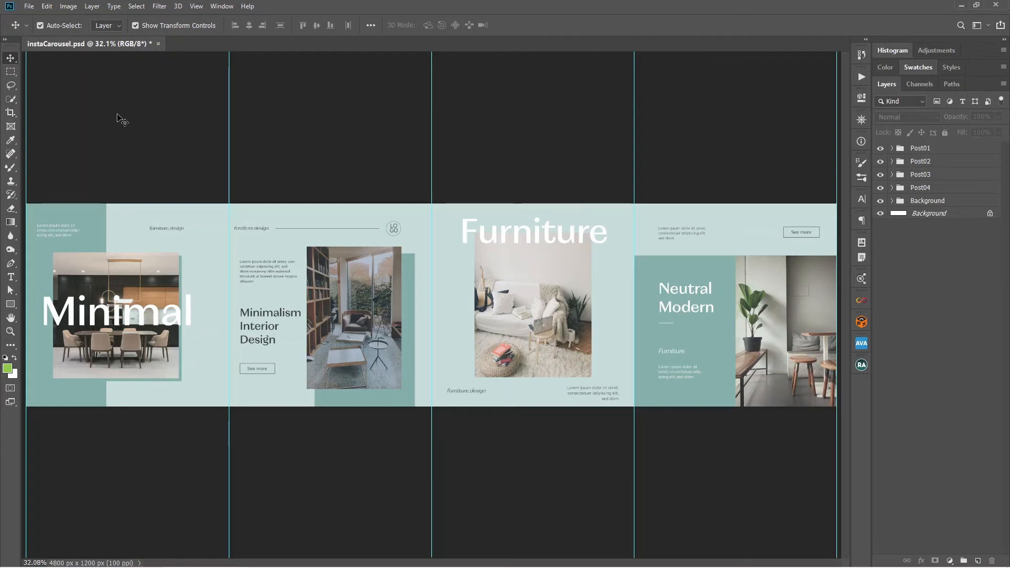
- Using the Slice Select tool, select the slice covering the whole carousel canvas and open its Divide Slice settings
left_click(11, 113)
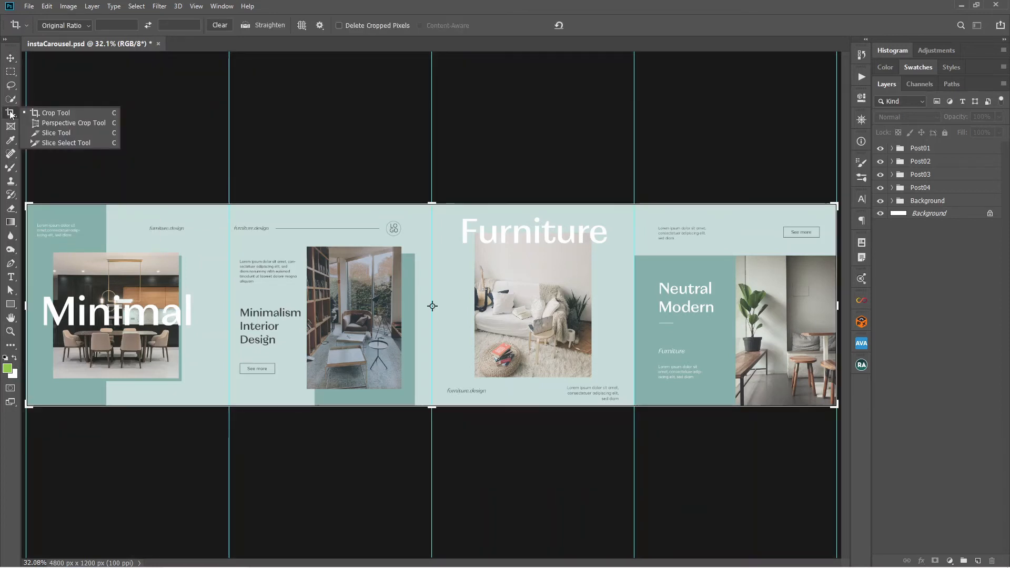
left_click(58, 143)
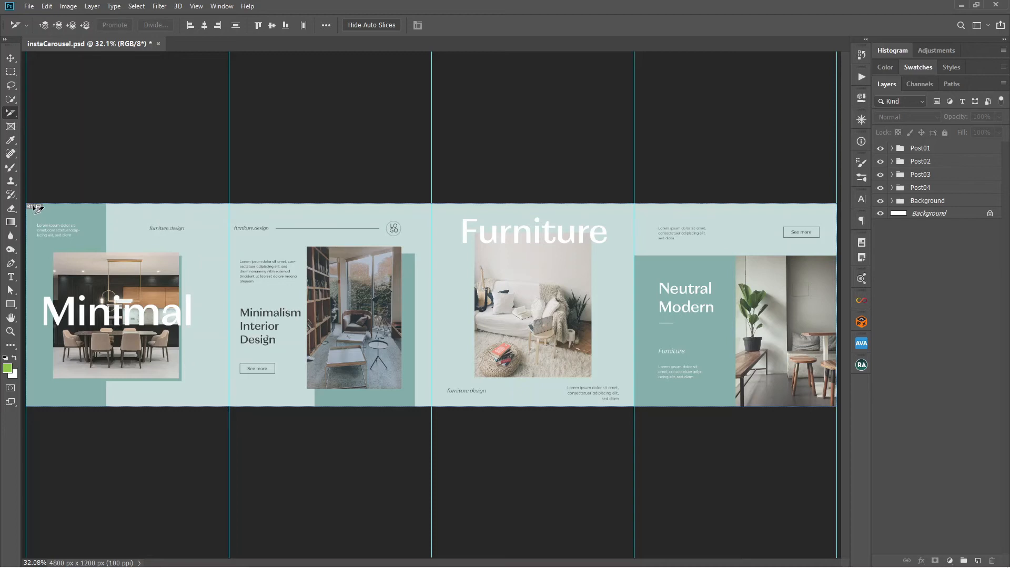
left_click(36, 208)
right_click(34, 207)
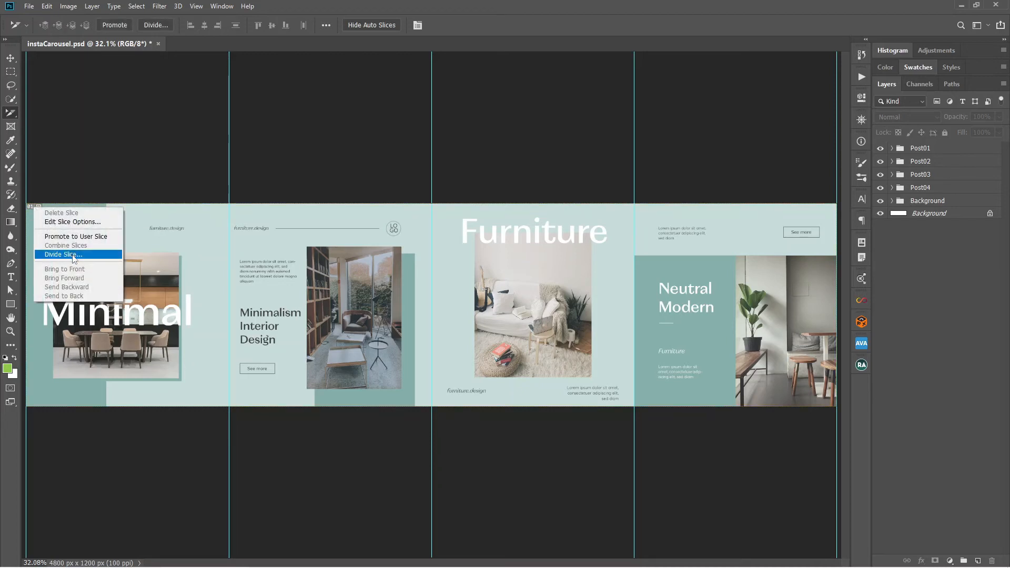
left_click(81, 255)
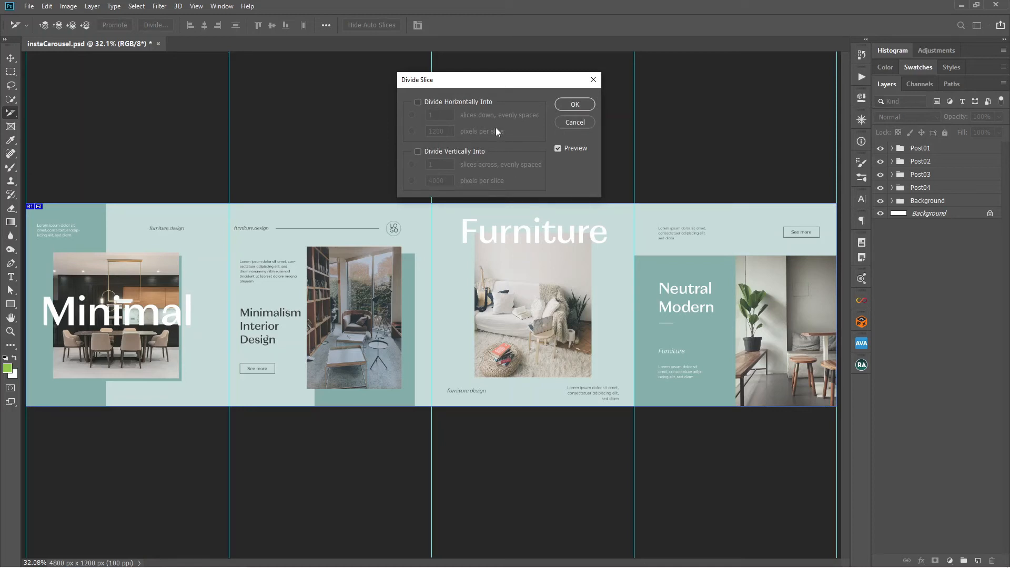
- Try dividing the slice horizontally into 3 evenly spaced slices, and turn the horizontal division off again
left_click(418, 102)
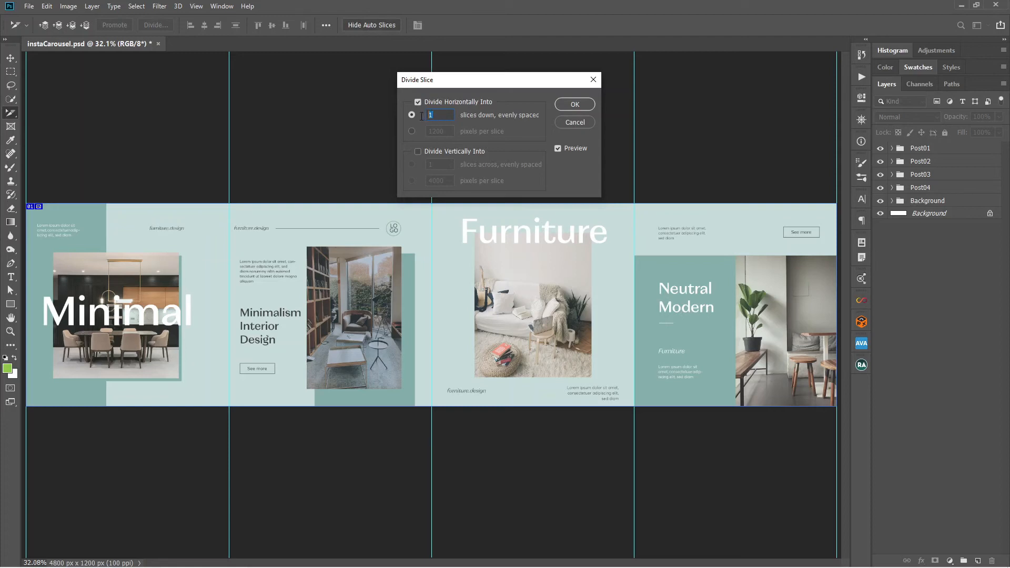
type("3")
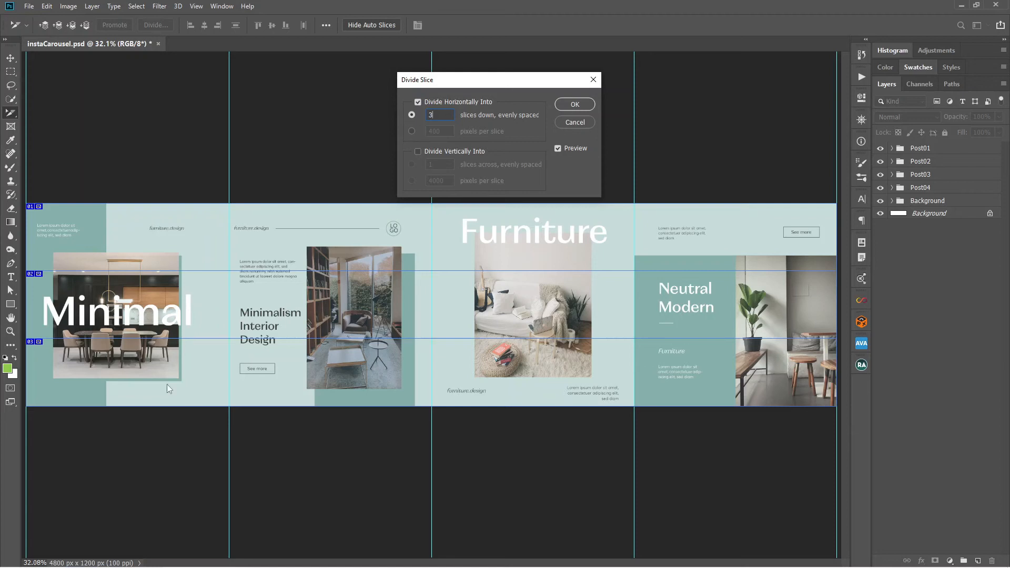
left_click(418, 102)
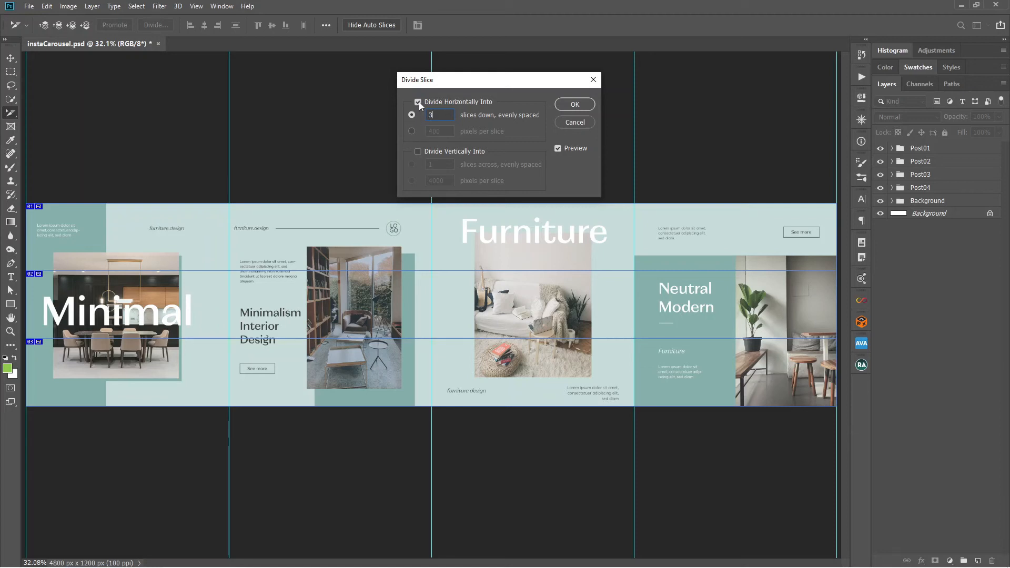
- Divide the carousel slice vertically into 4 evenly spaced slices and return to the Move tool
left_click(418, 151)
type("4")
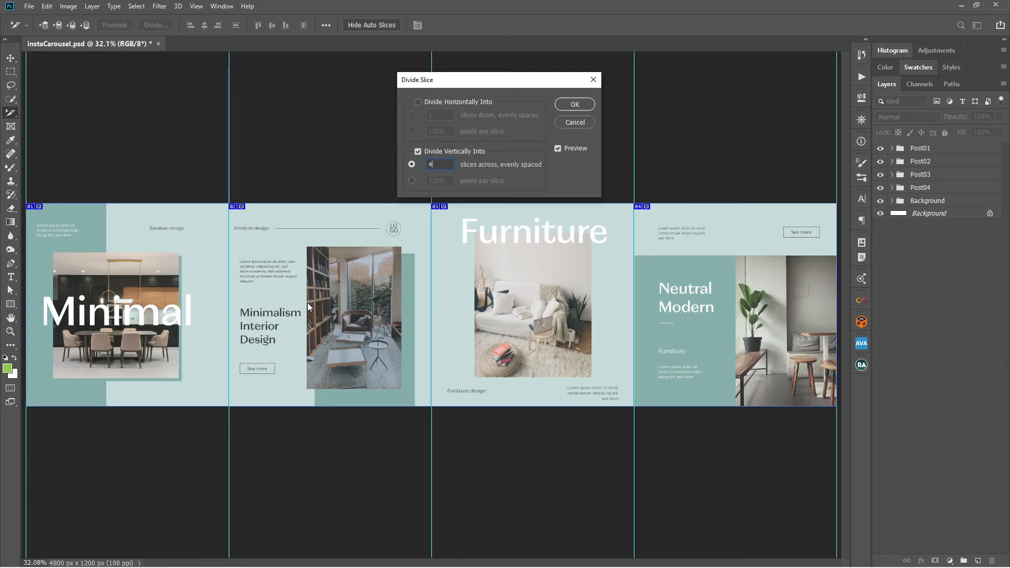
left_click(575, 104)
key("v")
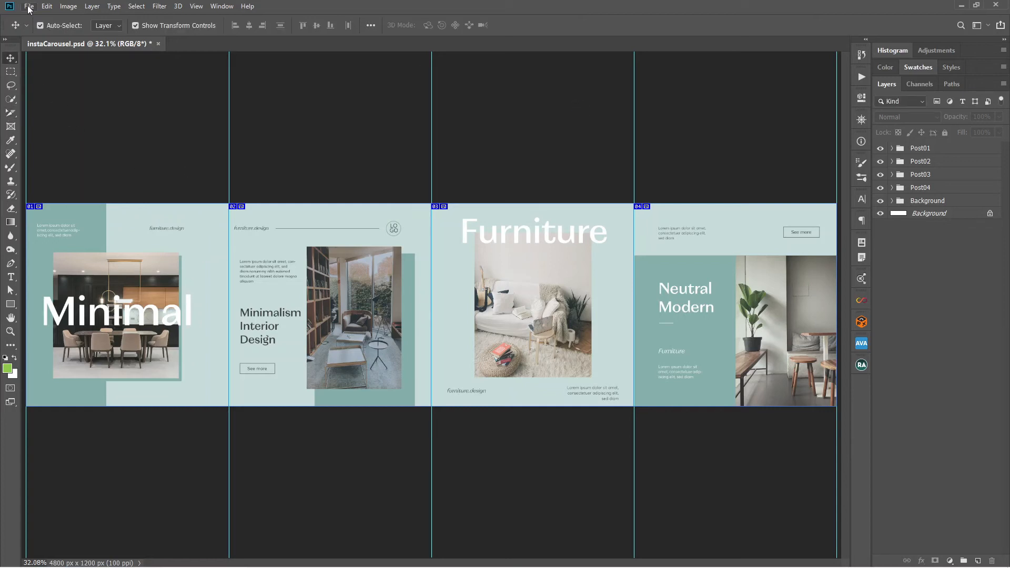
- Open the sliced carousel in Save for Web (Legacy) and choose the PNG-24 preset
left_click(29, 8)
mouse_move(121, 150)
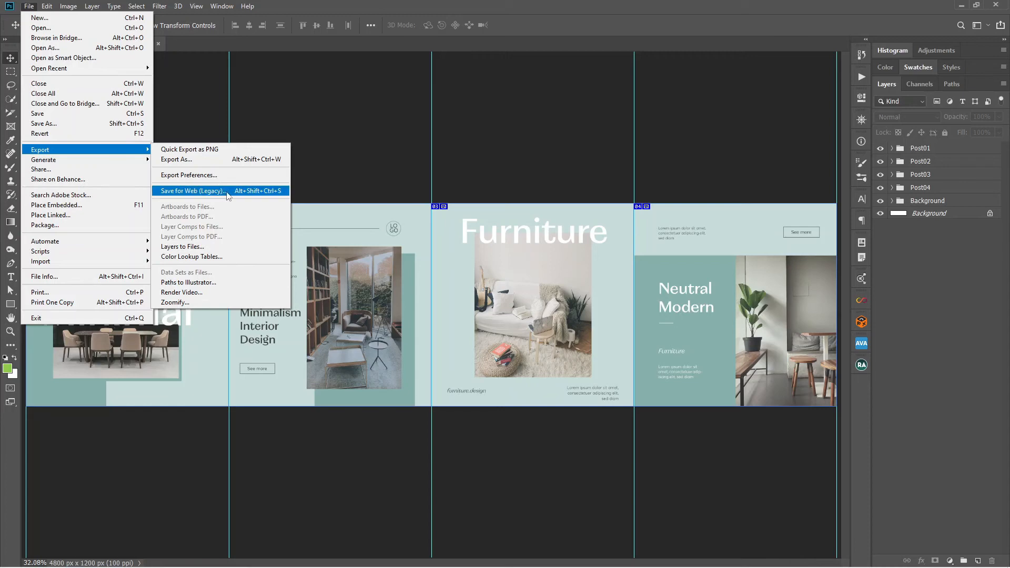
left_click(228, 195)
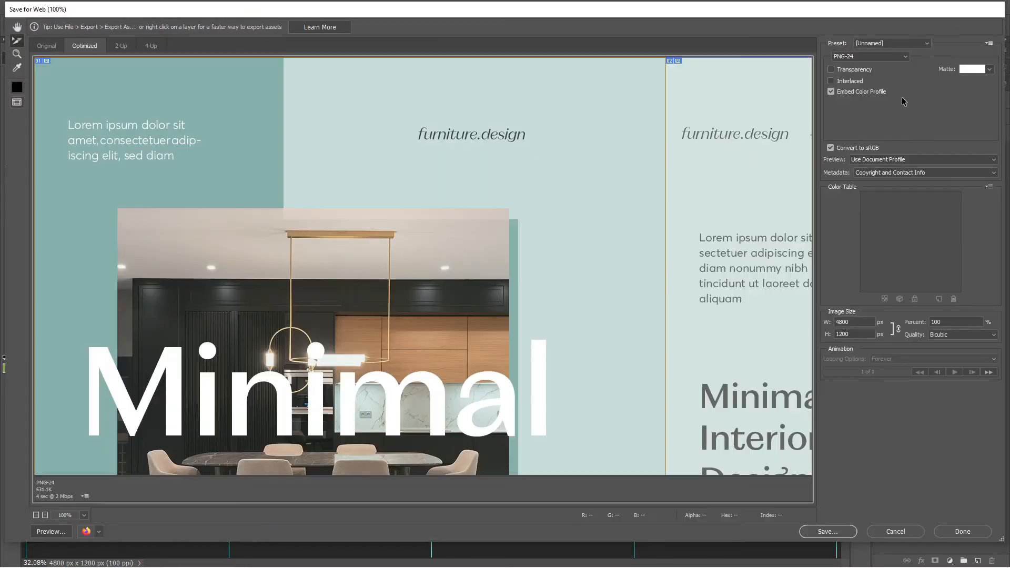
left_click(894, 43)
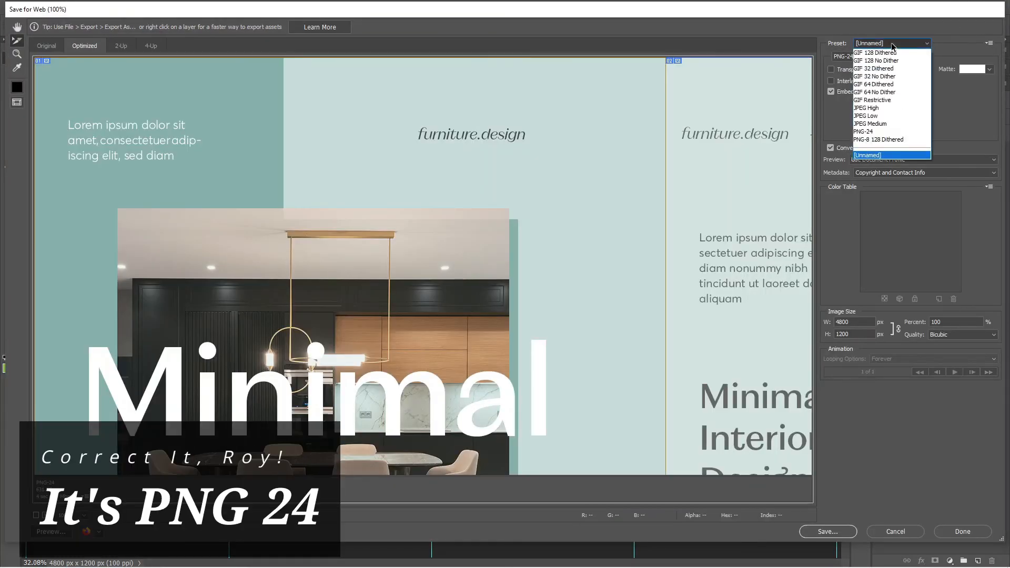
left_click(885, 134)
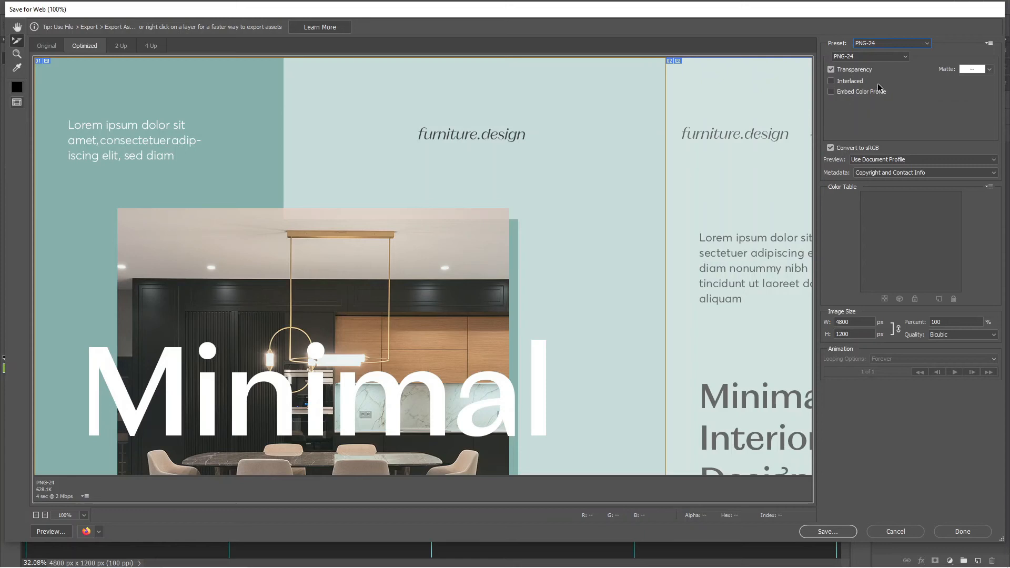
- Save all slices as images only under the file name instaCarousel.png in the Desktop's instaCarousel folder
left_click(827, 533)
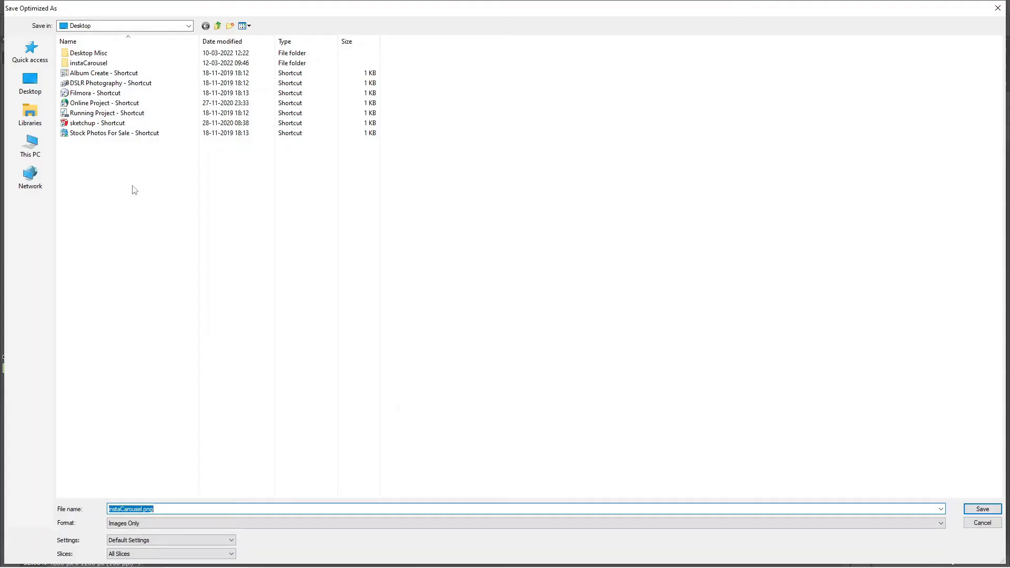
double_click(84, 63)
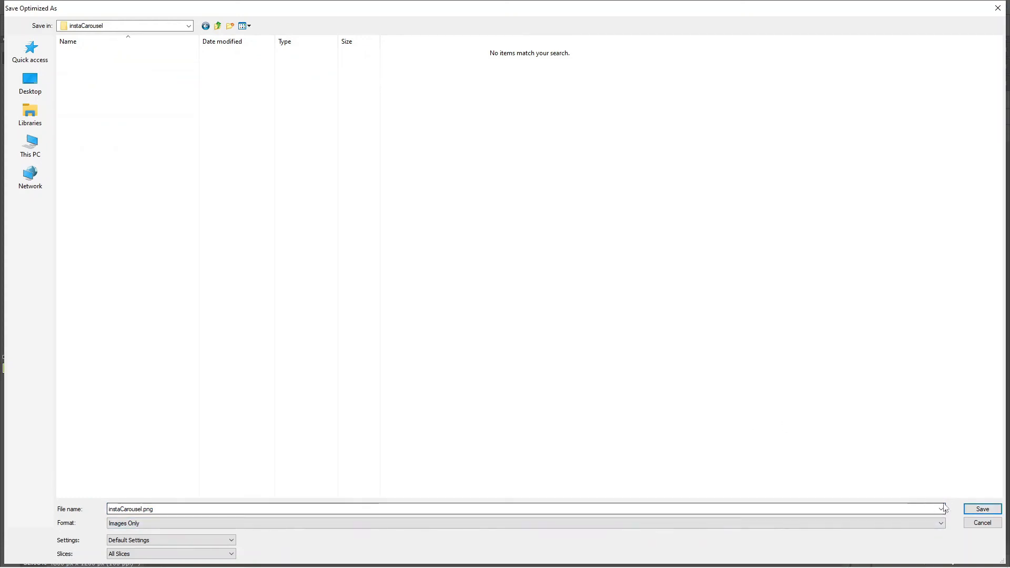
left_click(982, 508)
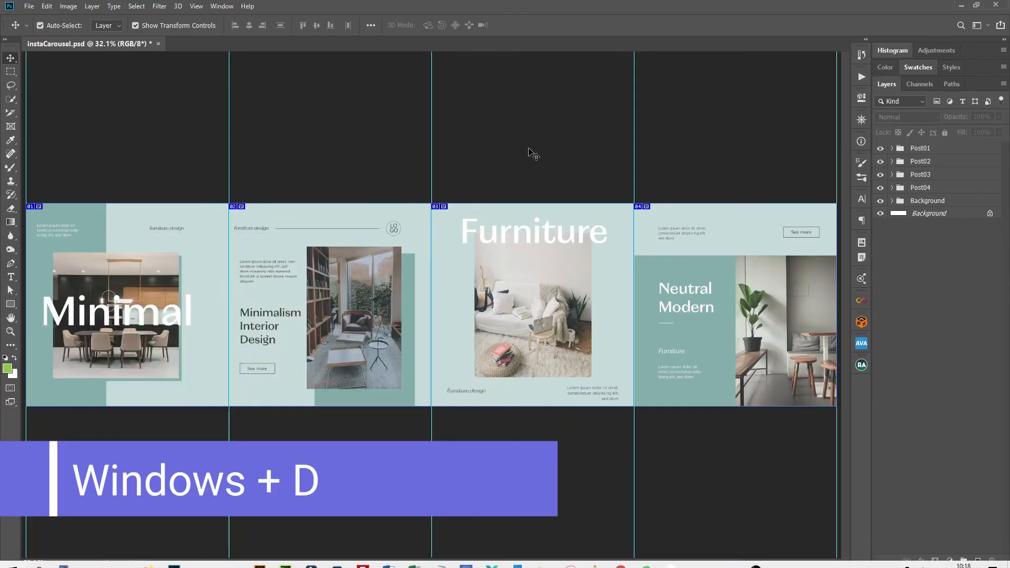
- Switch to File Explorer, open the images folder inside instaCarousel, and view the exported slices one after another in IrfanView
key("super+d")
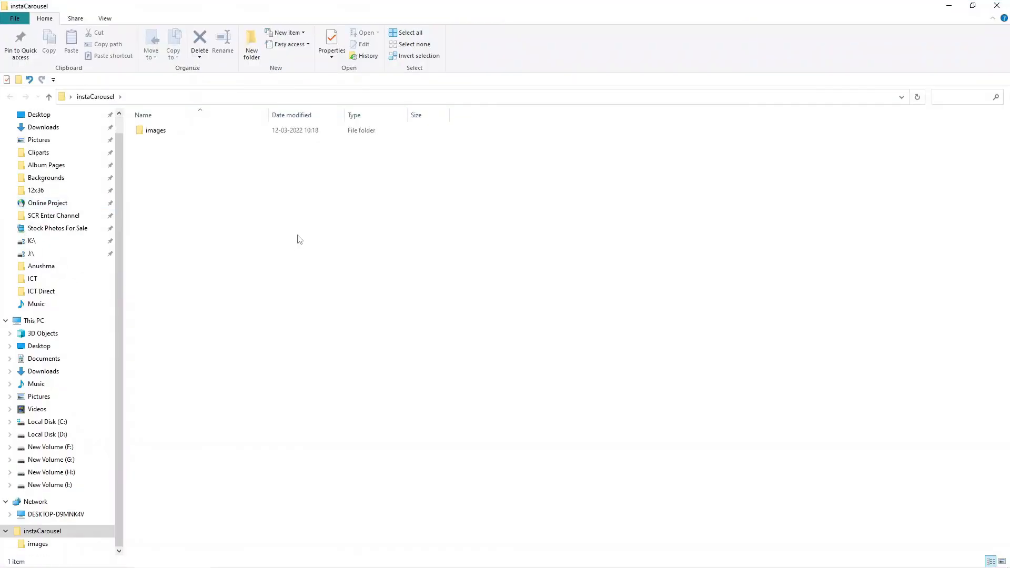
double_click(153, 131)
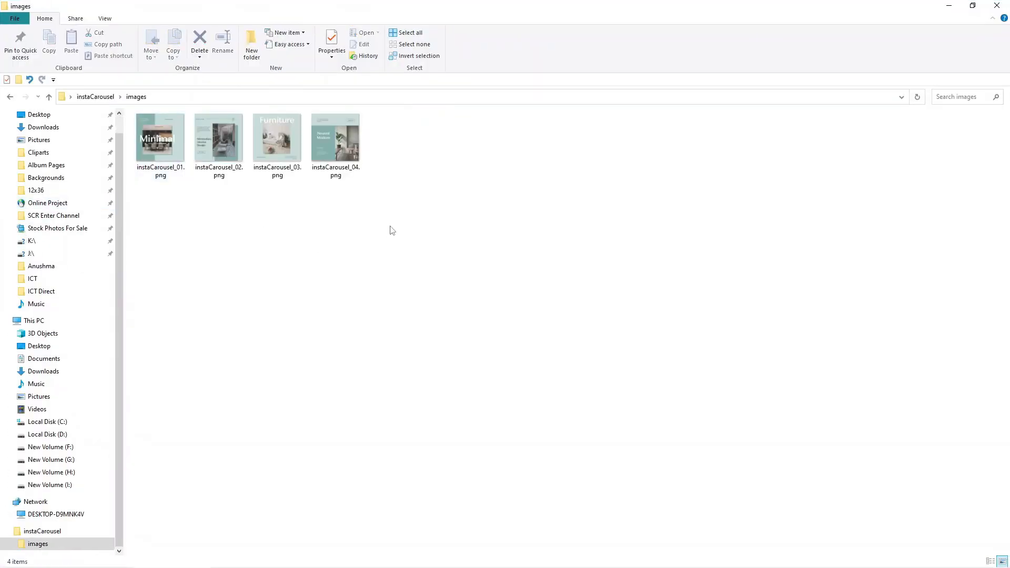
left_click_drag(407, 228, 157, 150)
double_click(155, 147)
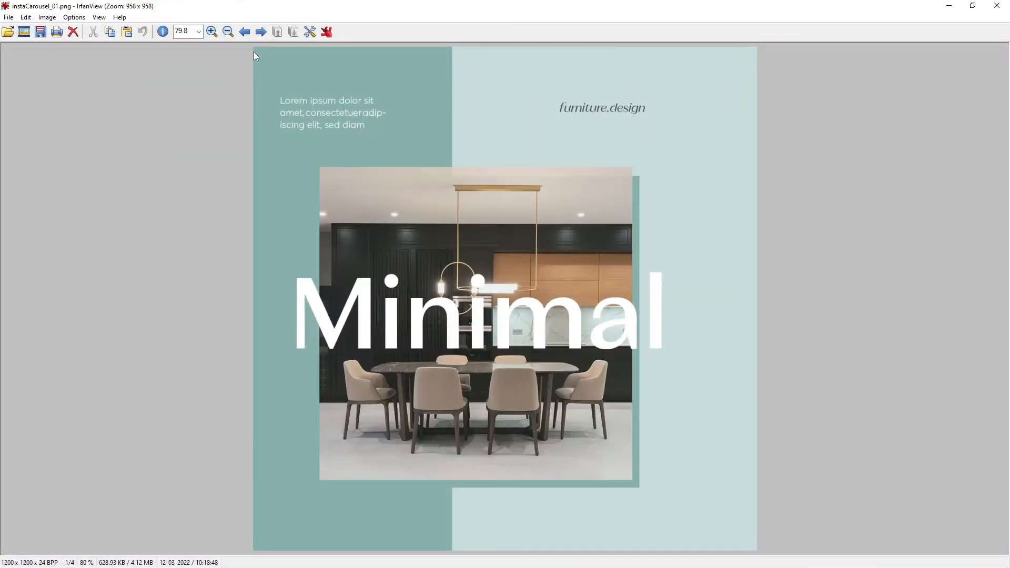
left_click(261, 32)
left_click(261, 33)
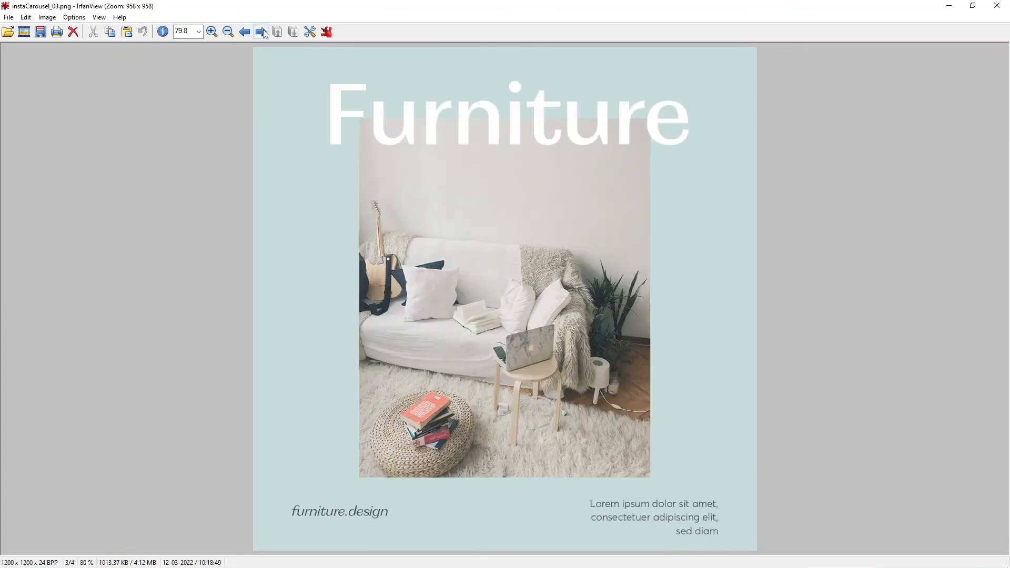
left_click(261, 32)
left_click(997, 5)
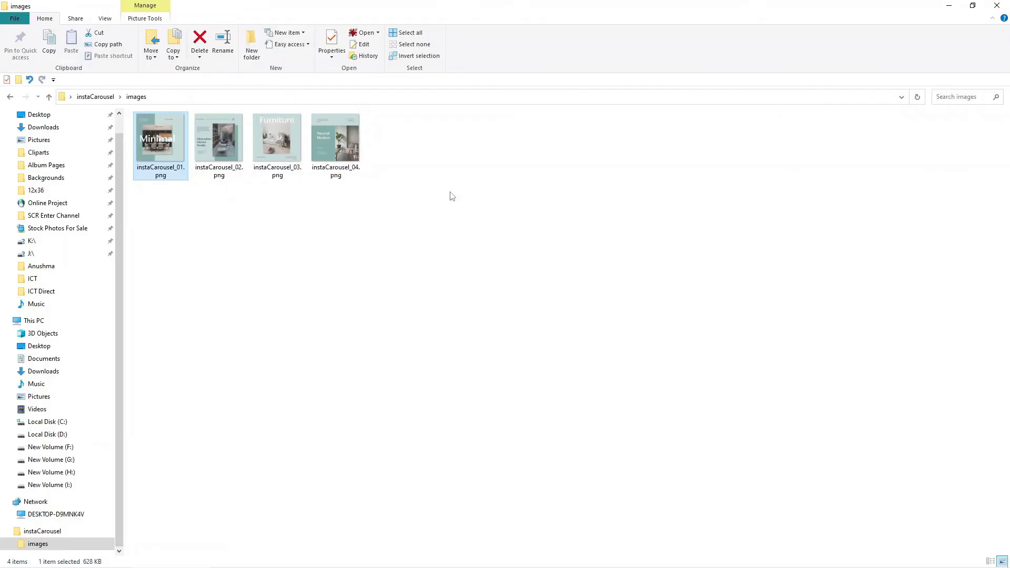
left_click_drag(467, 241, 139, 166)
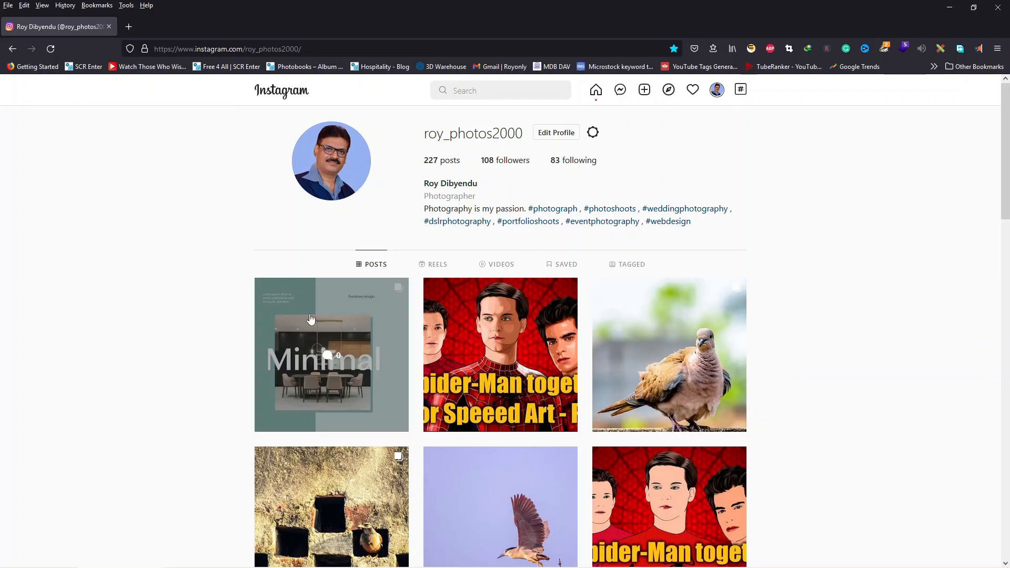
- Open the Minimal carousel post on the Instagram profile in Firefox, browse its slides forward and back, and close the post
left_click(368, 336)
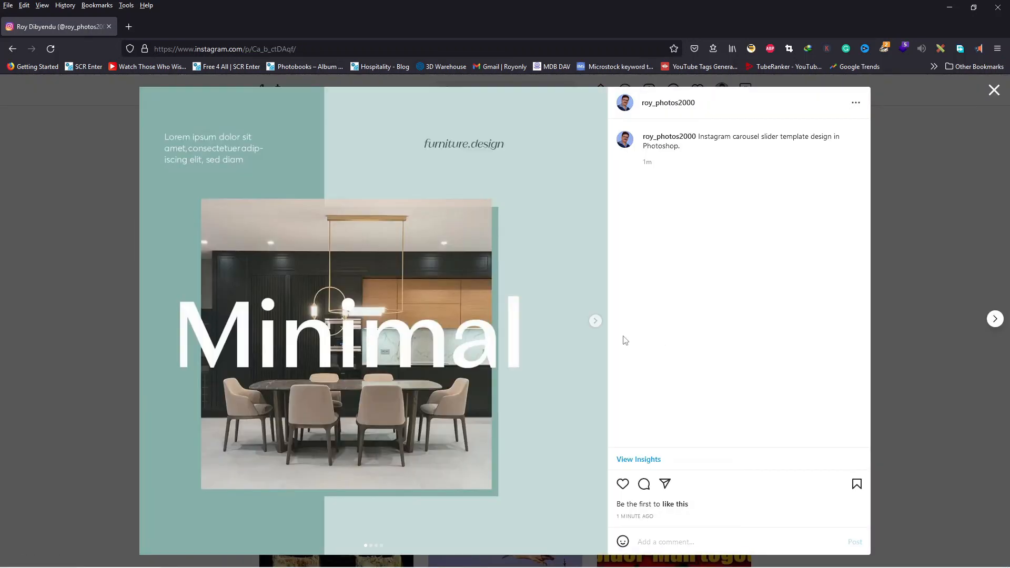
left_click(595, 322)
left_click(596, 321)
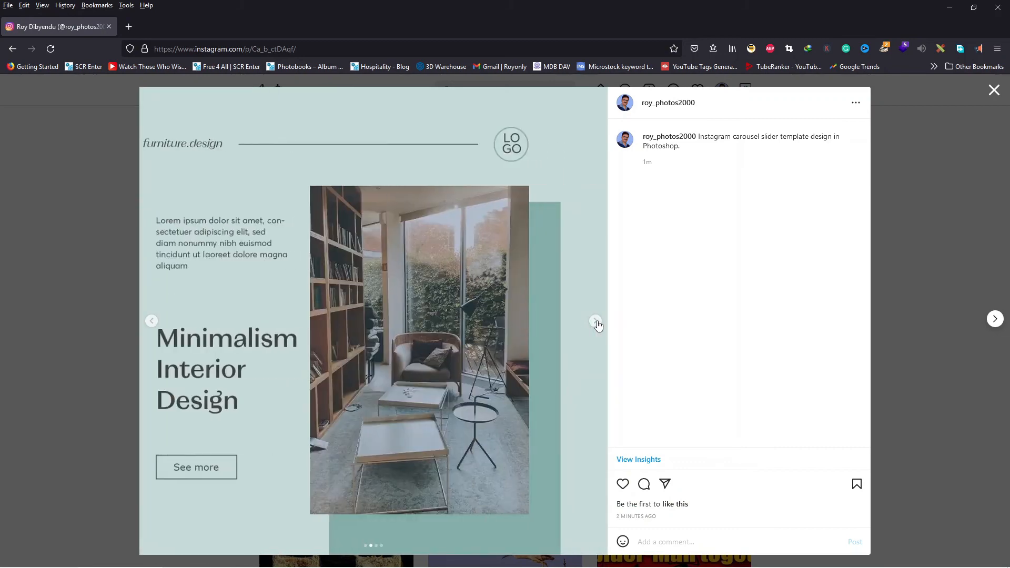
left_click(596, 321)
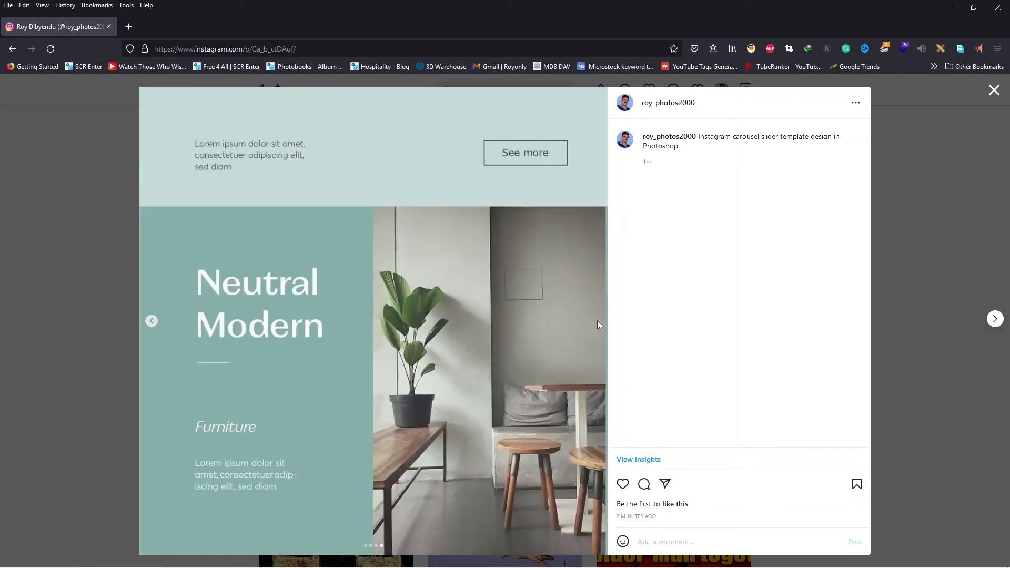
left_click(150, 322)
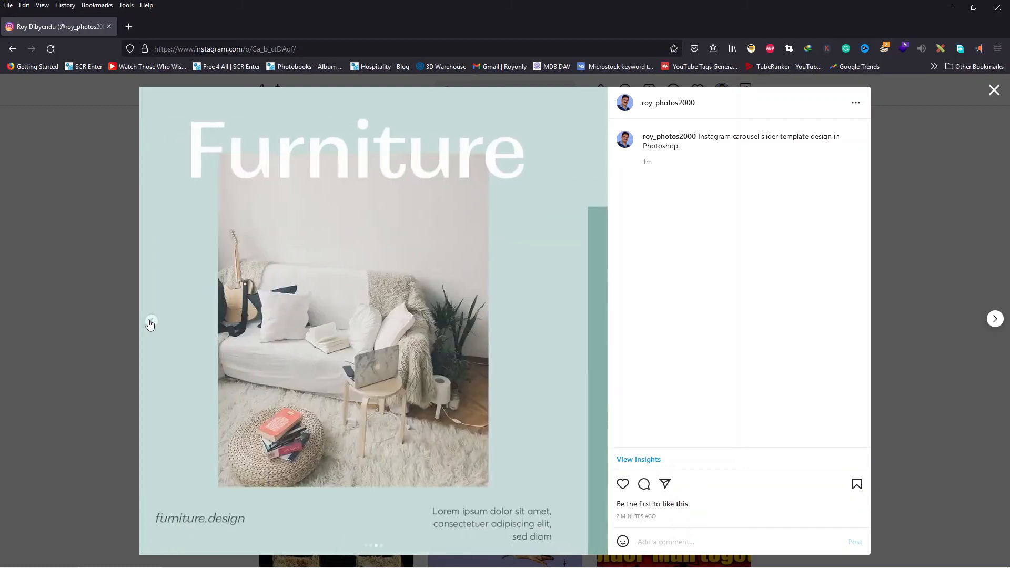
left_click(151, 322)
left_click(151, 322)
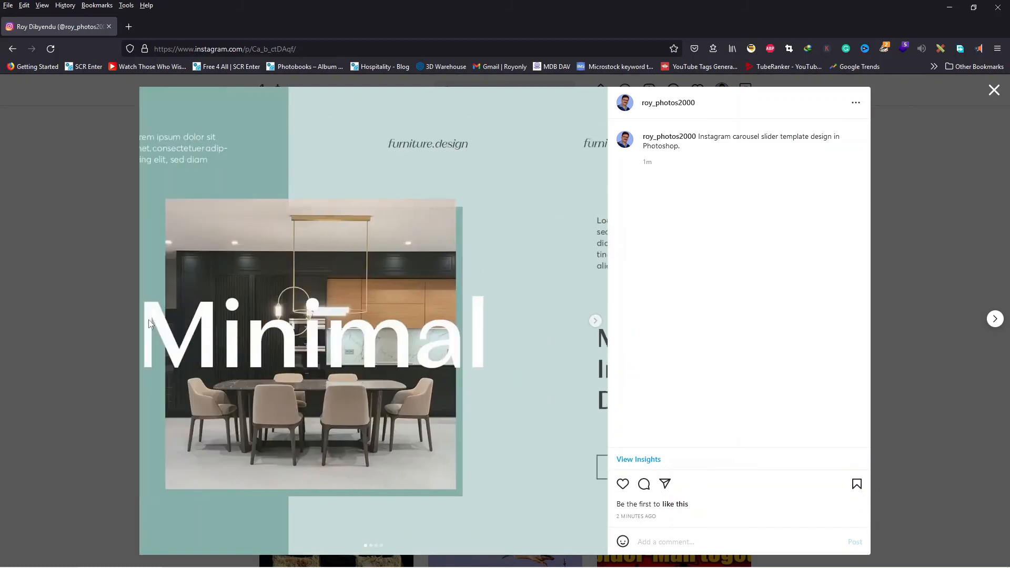
left_click(995, 90)
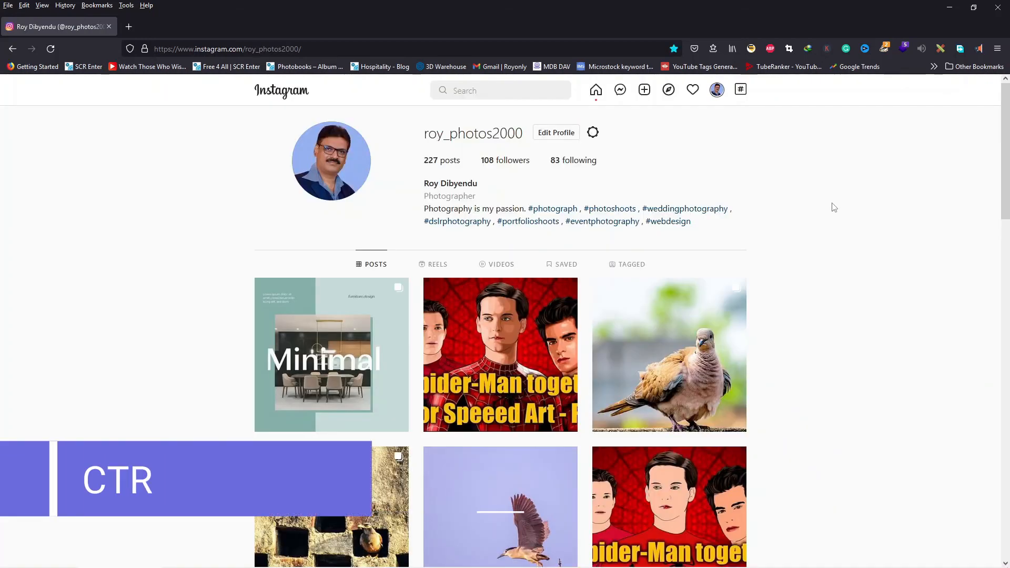
- Show the Instagram profile in Responsive Design Mode as a Galaxy Note 9 Android 7.0 device and reload the page
key("ctrl+shift+m")
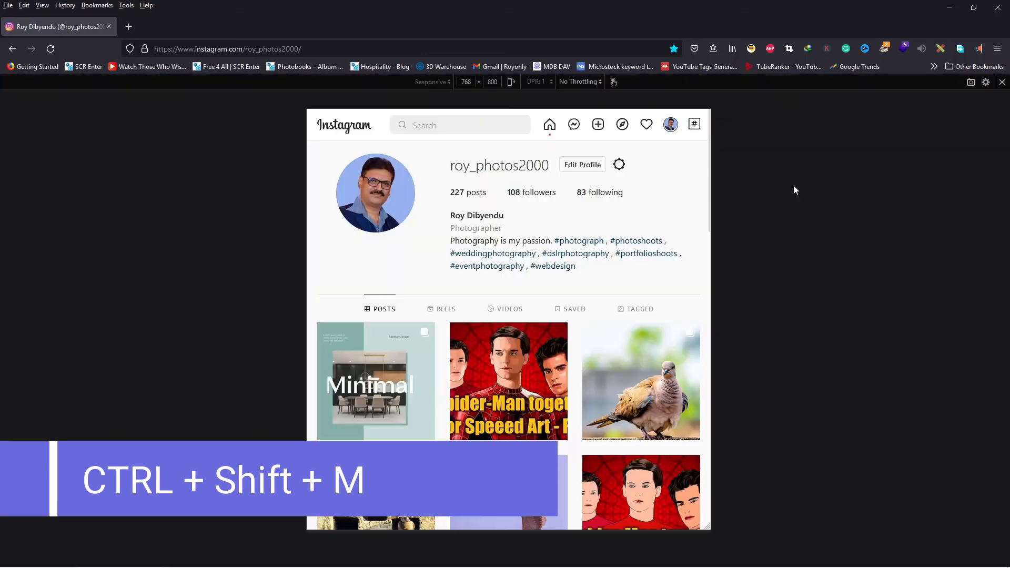
left_click(436, 83)
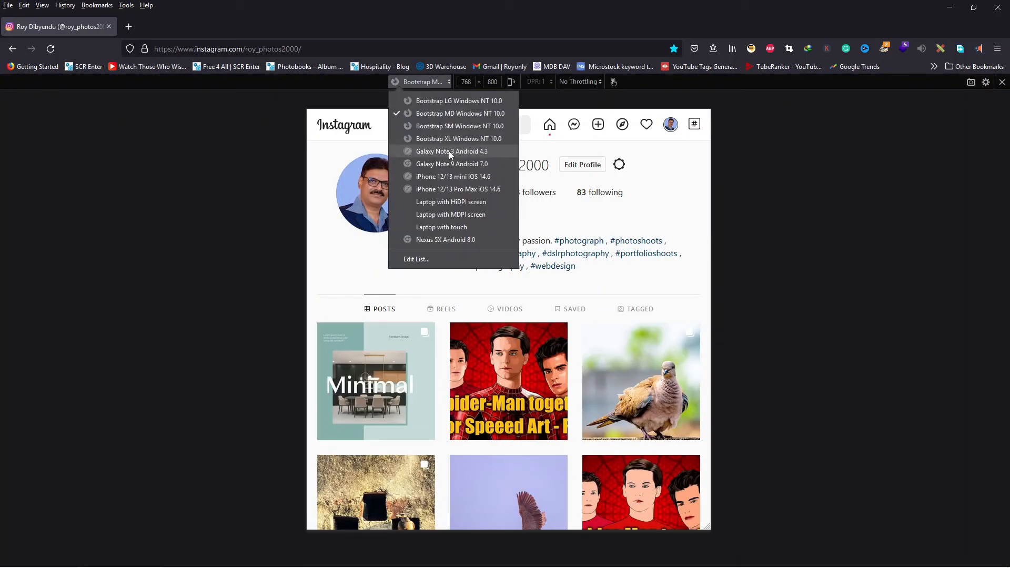
left_click(467, 165)
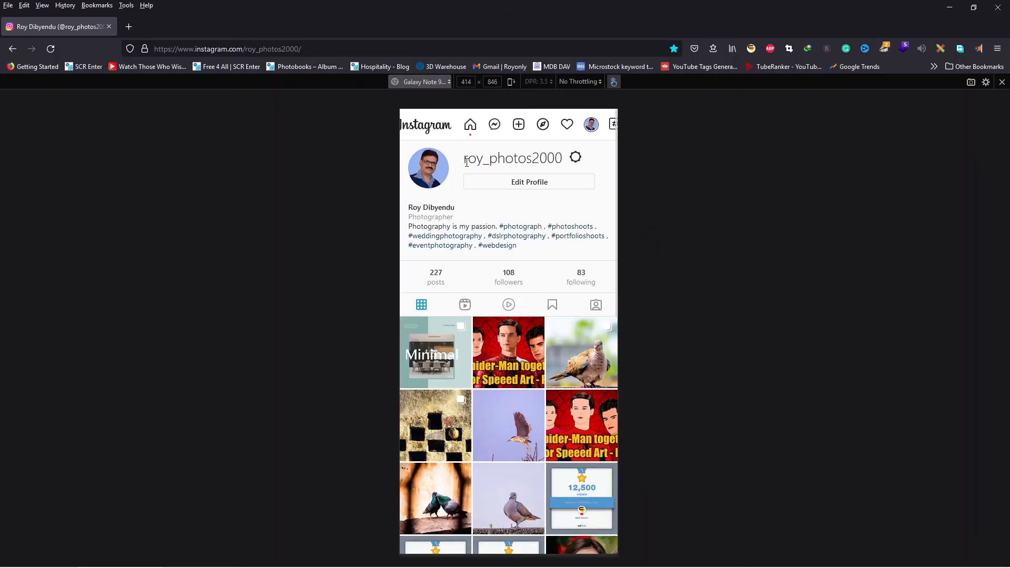
left_click(48, 50)
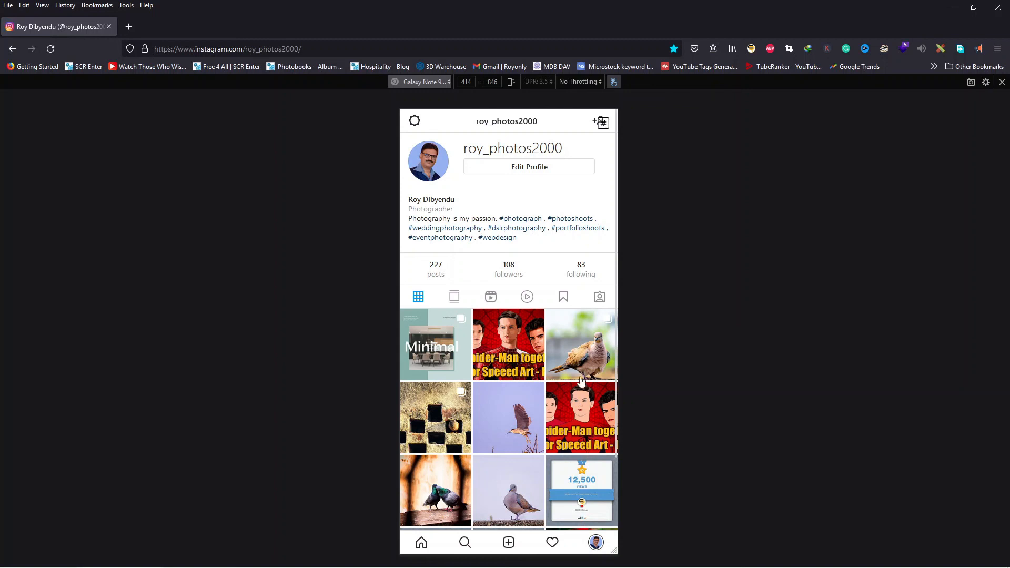
- Open the Minimal carousel post in the phone view and swipe through its slides and back
left_click(433, 352)
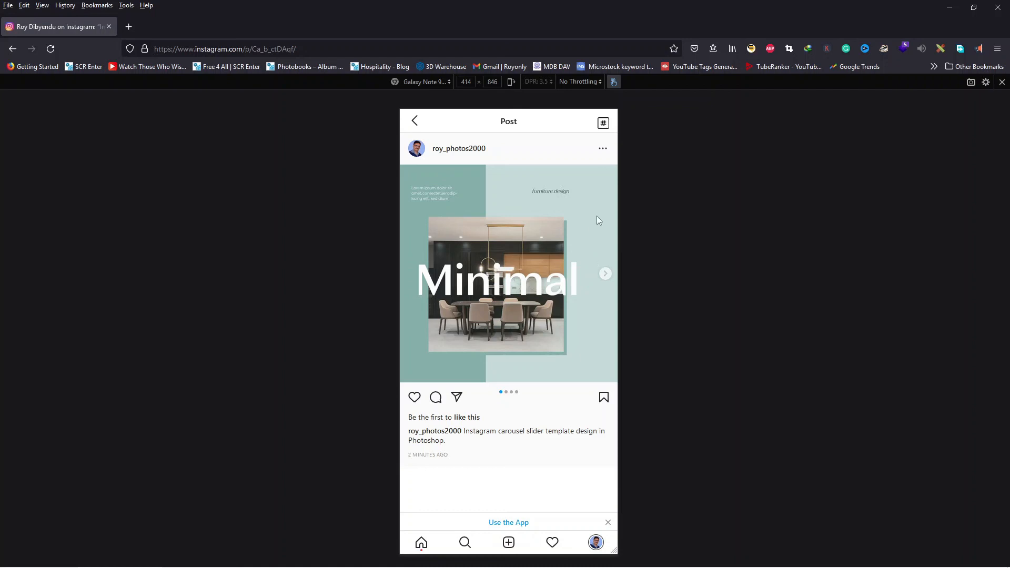
left_click_drag(600, 215, 495, 215)
left_click_drag(604, 215, 495, 232)
left_click_drag(424, 232, 508, 231)
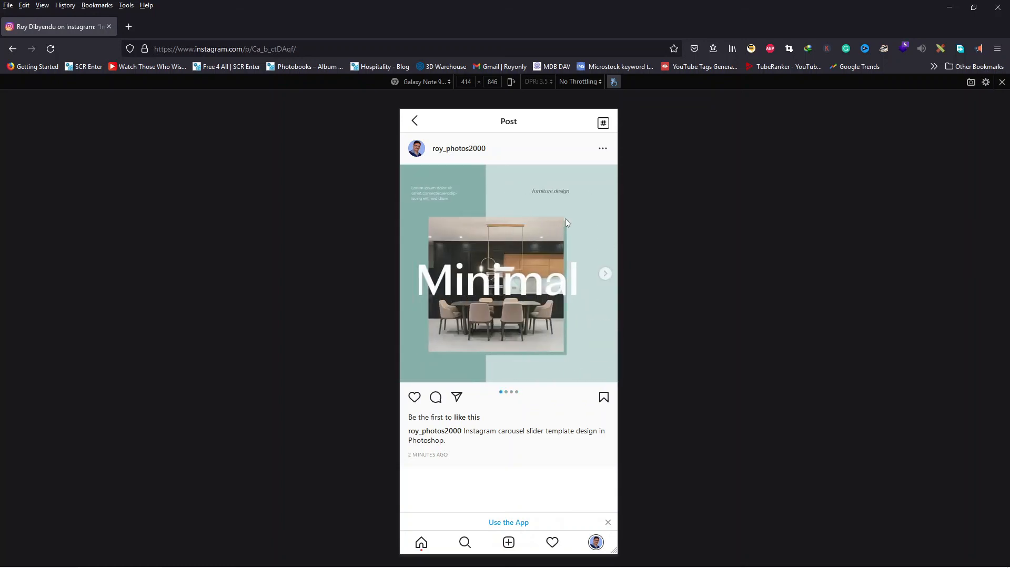